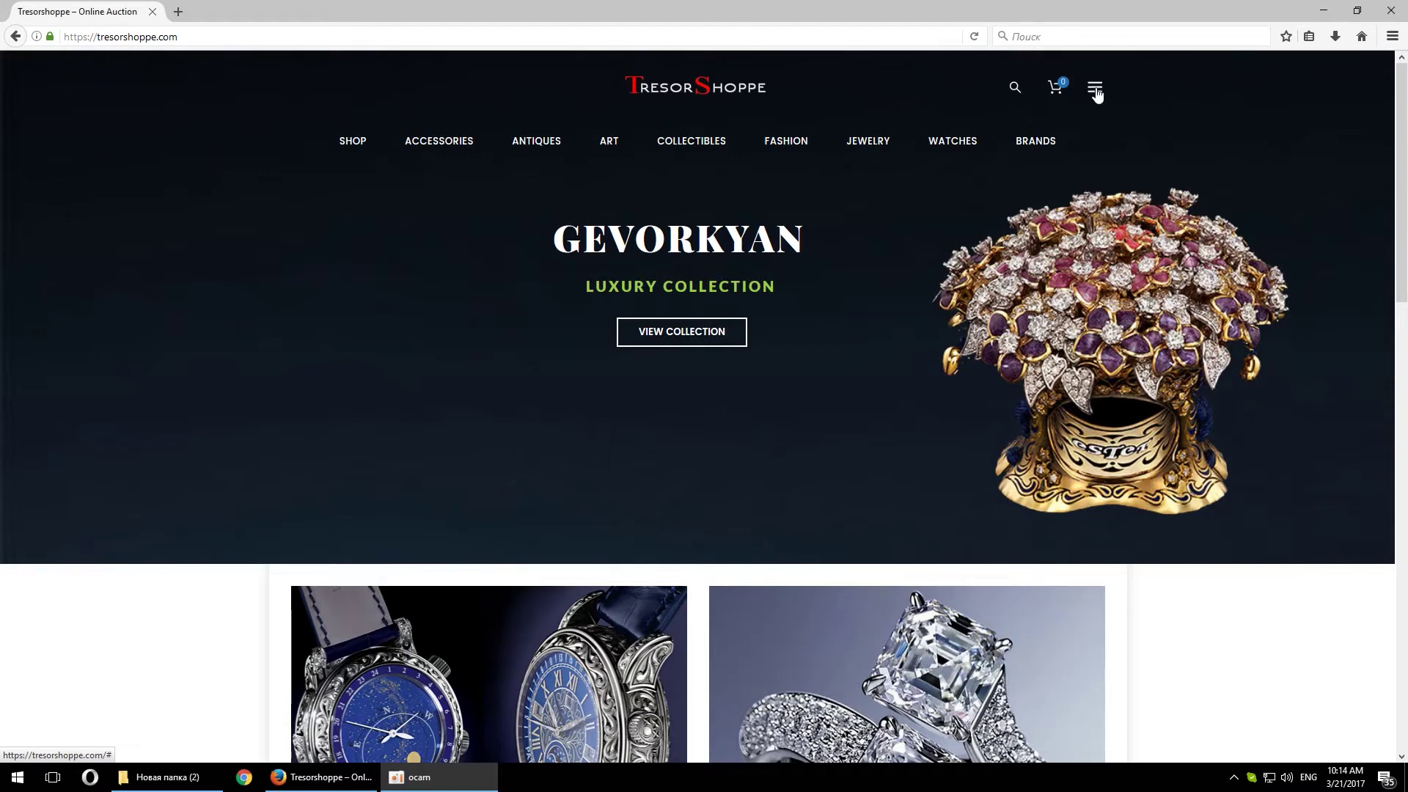
Step: Log in to the vendor account from the site's account page using the saved username and password
click(1096, 92)
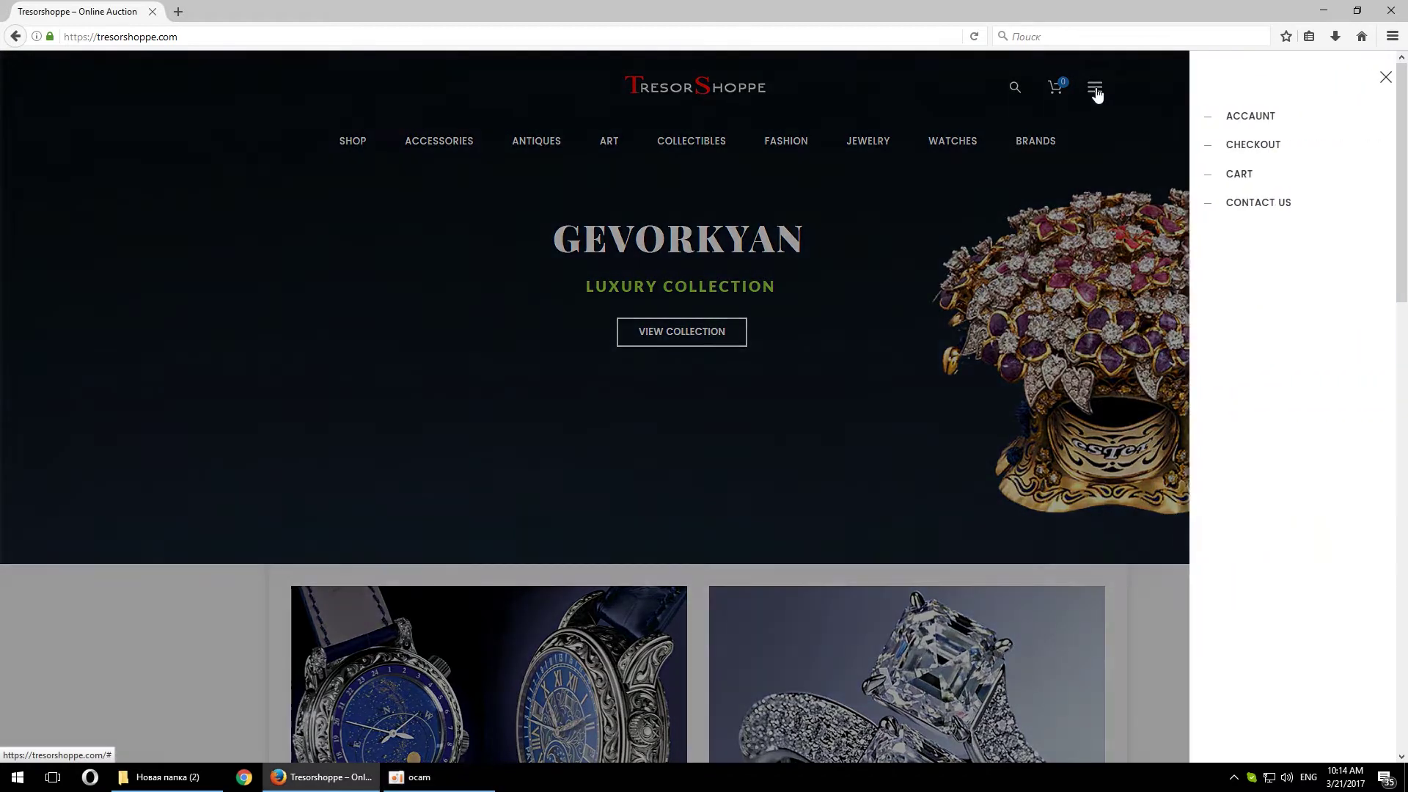
click(1232, 125)
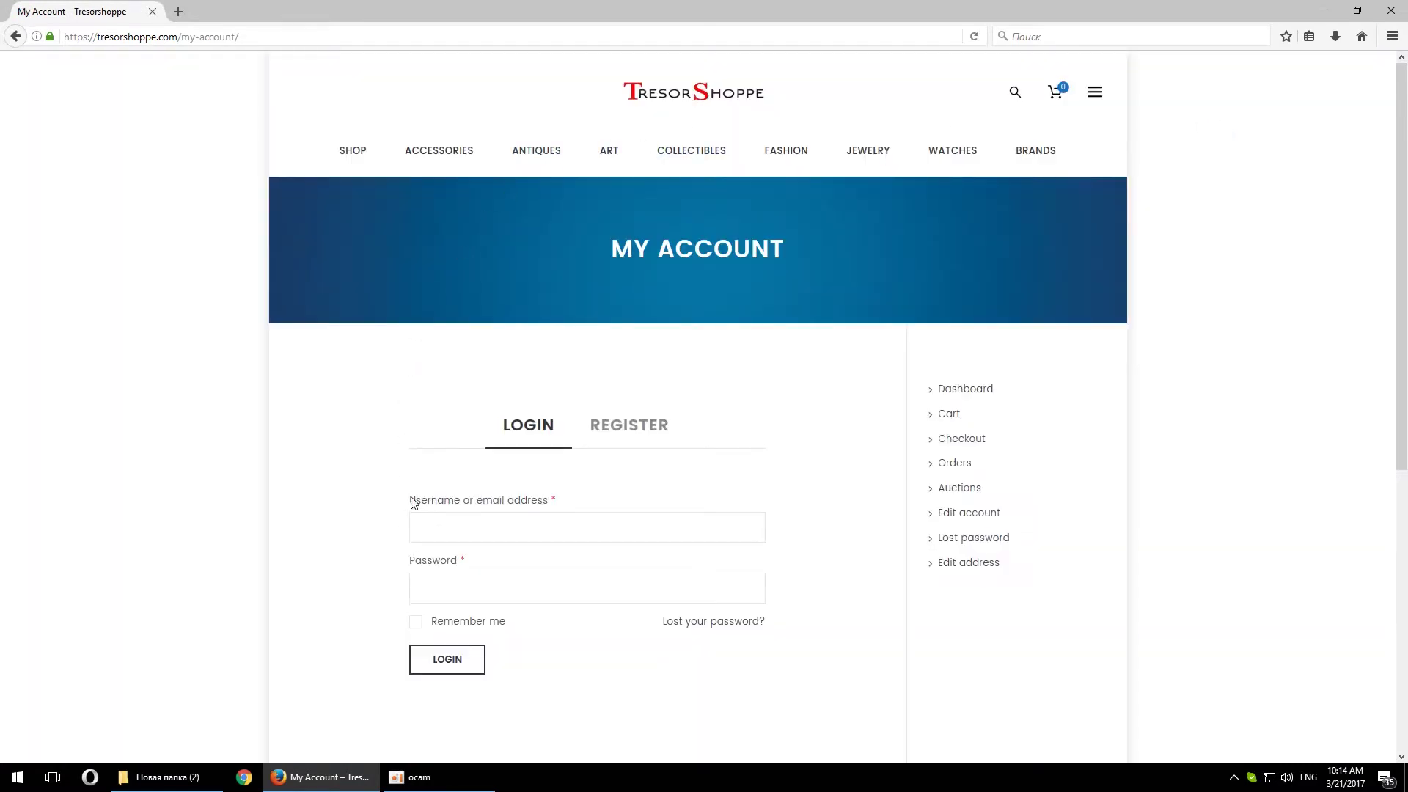
drag(412, 503, 501, 507)
click(425, 522)
click(428, 528)
text(n)
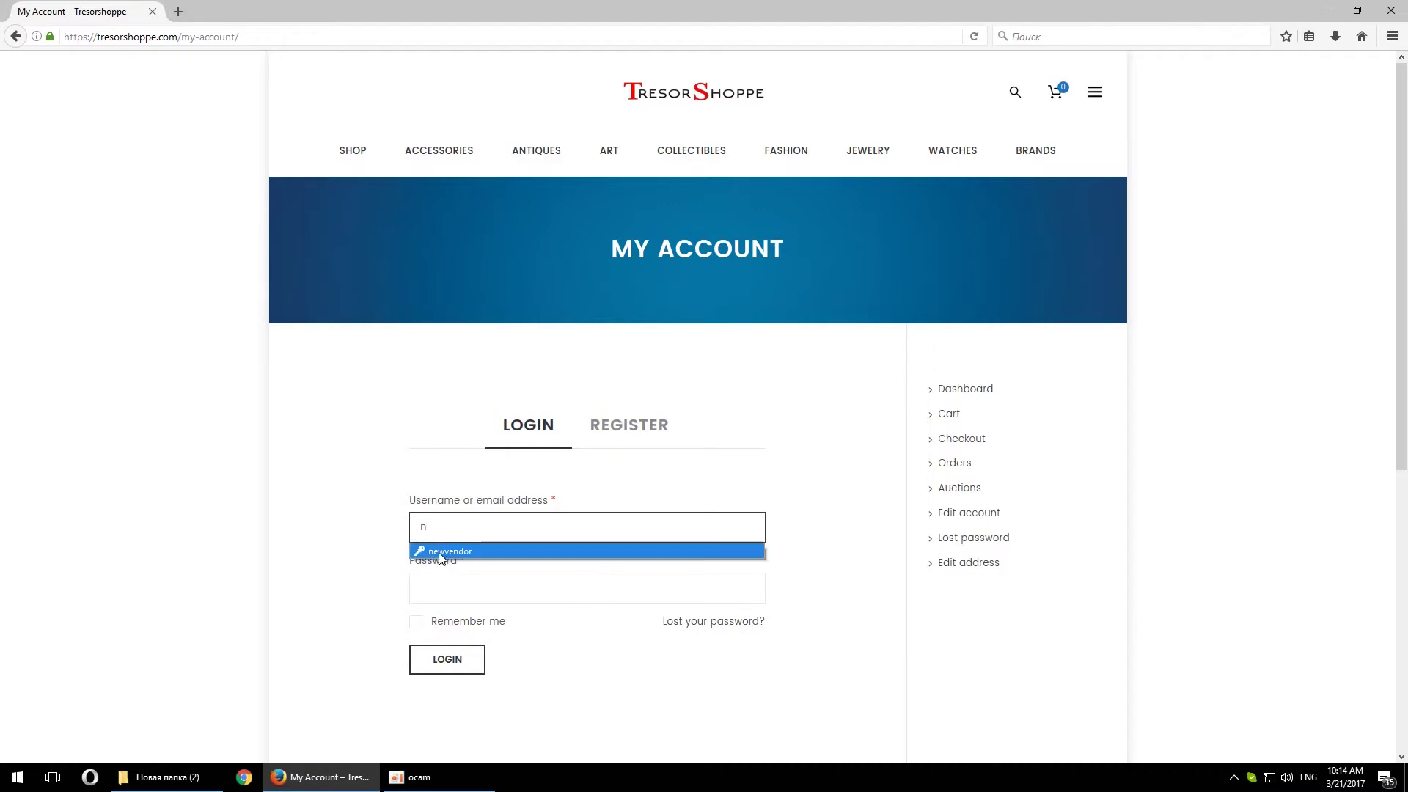
click(481, 551)
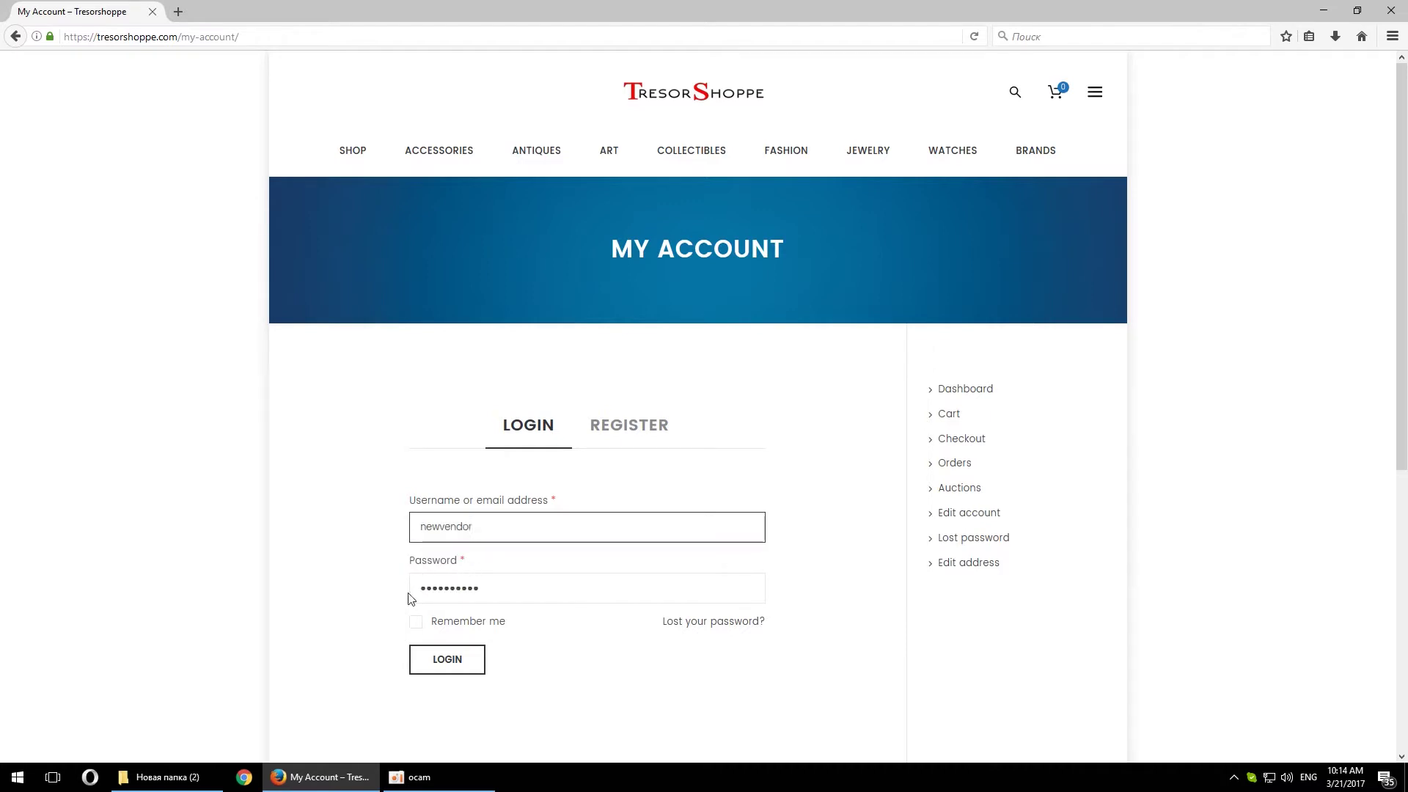
click(452, 670)
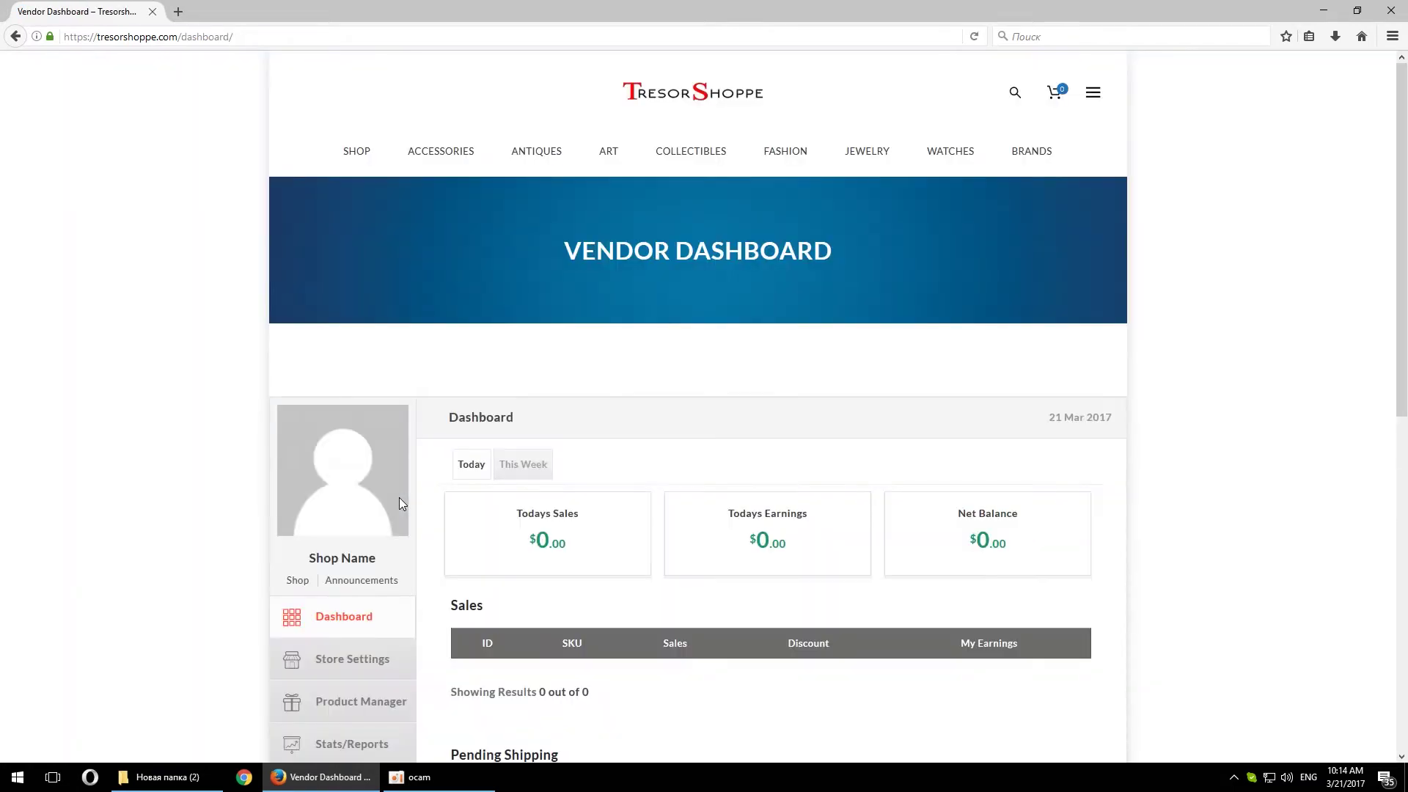
Step: Examine the vendor dashboard's weekly and daily sales overviews and the store settings options
scroll(140, 344, down, 3)
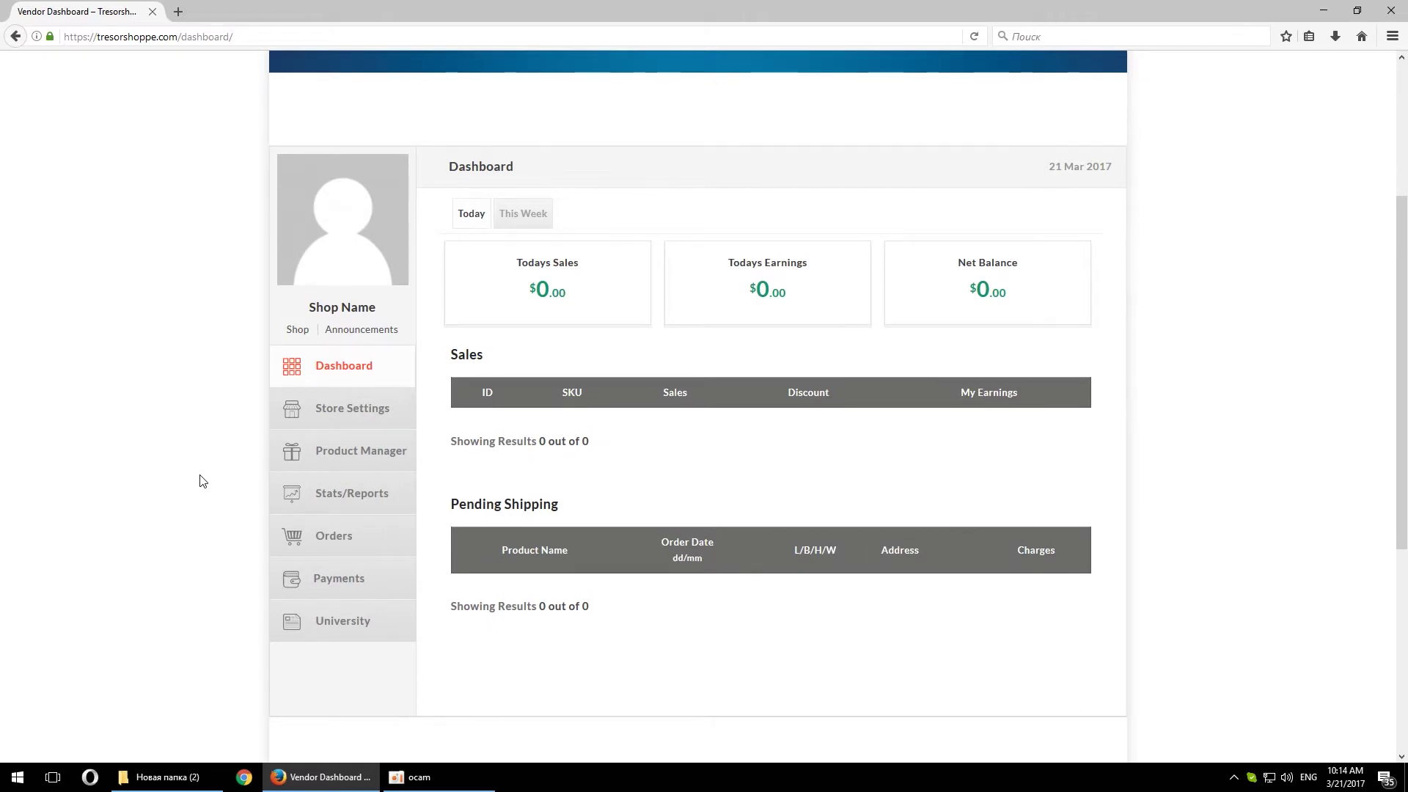
click(540, 213)
click(471, 216)
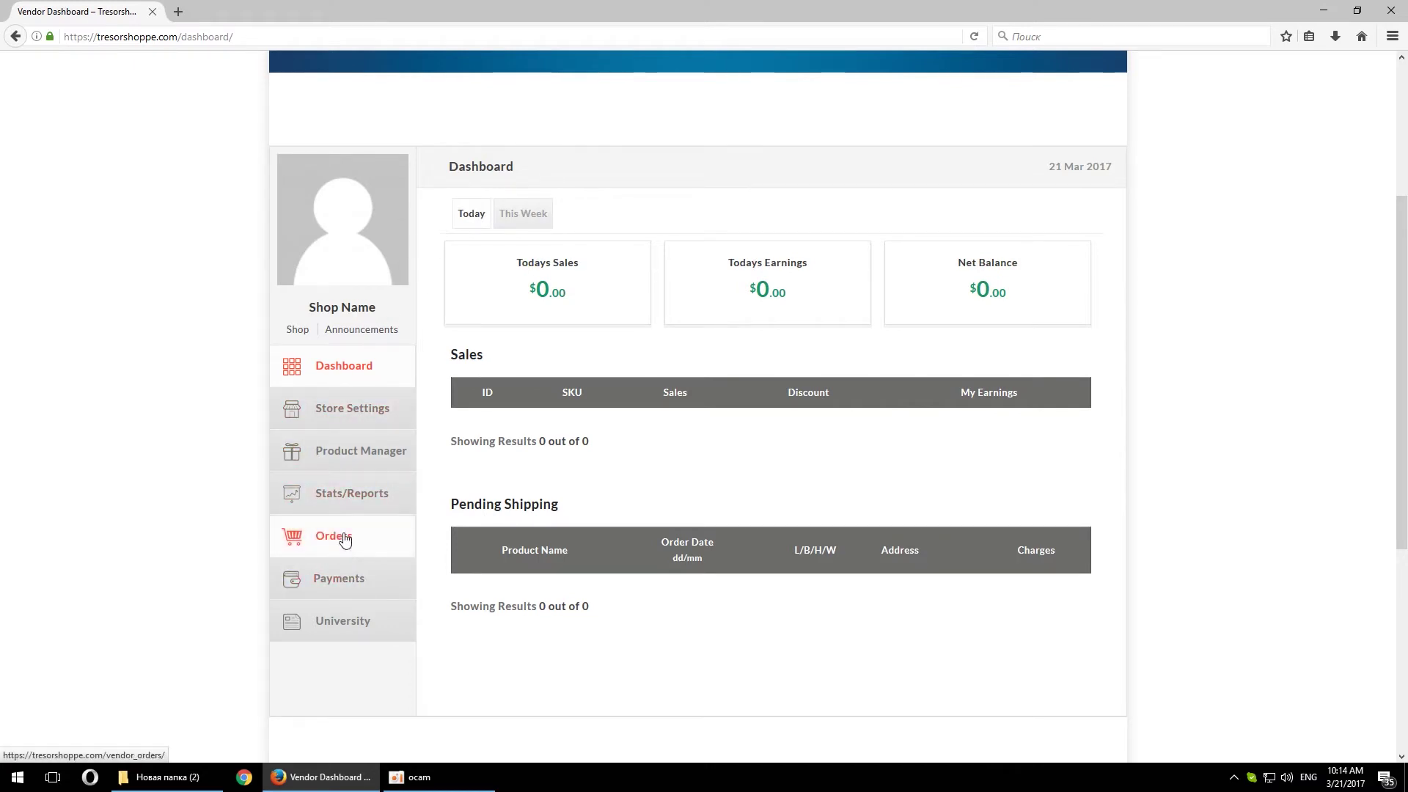
click(379, 409)
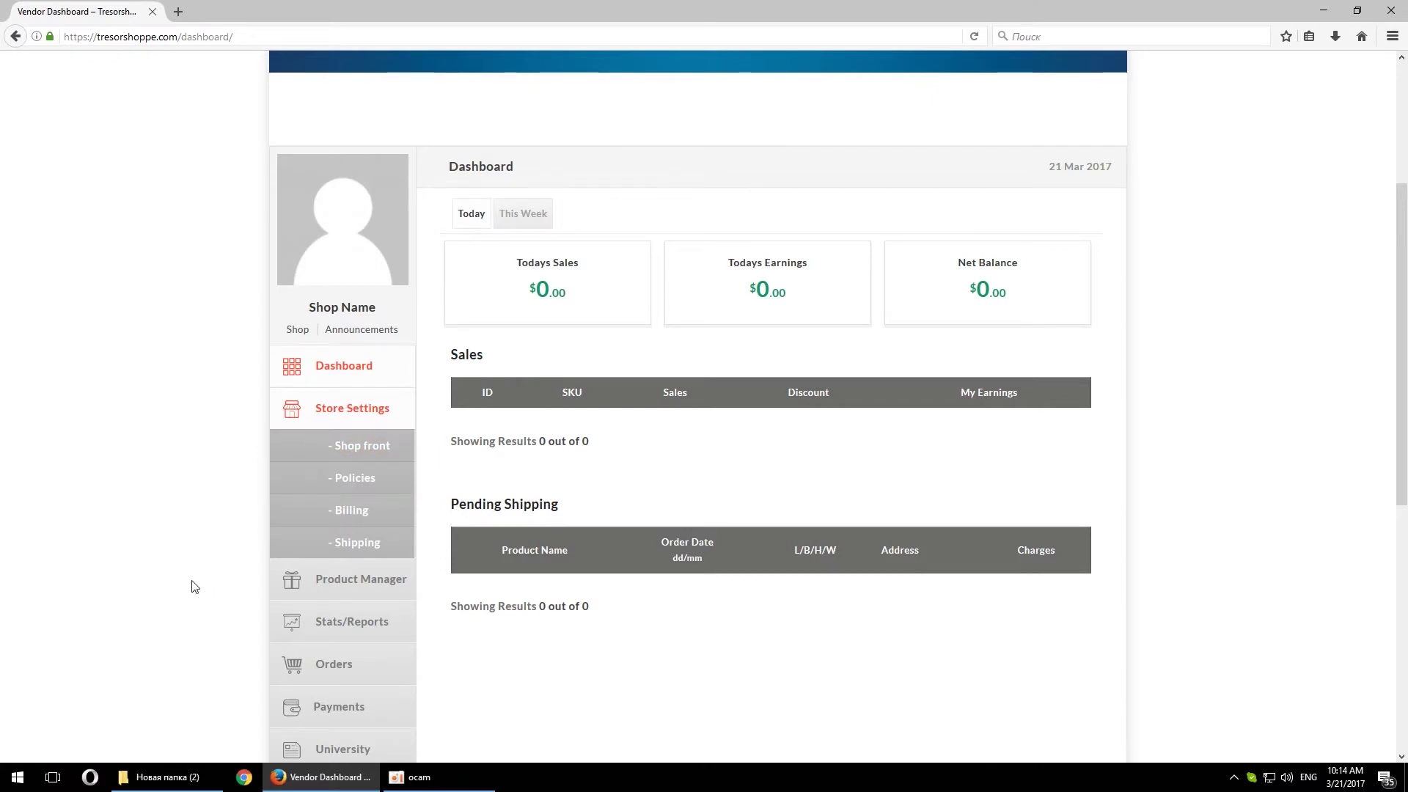
Step: Start a new product from the product manager and name it "Watch"
click(355, 591)
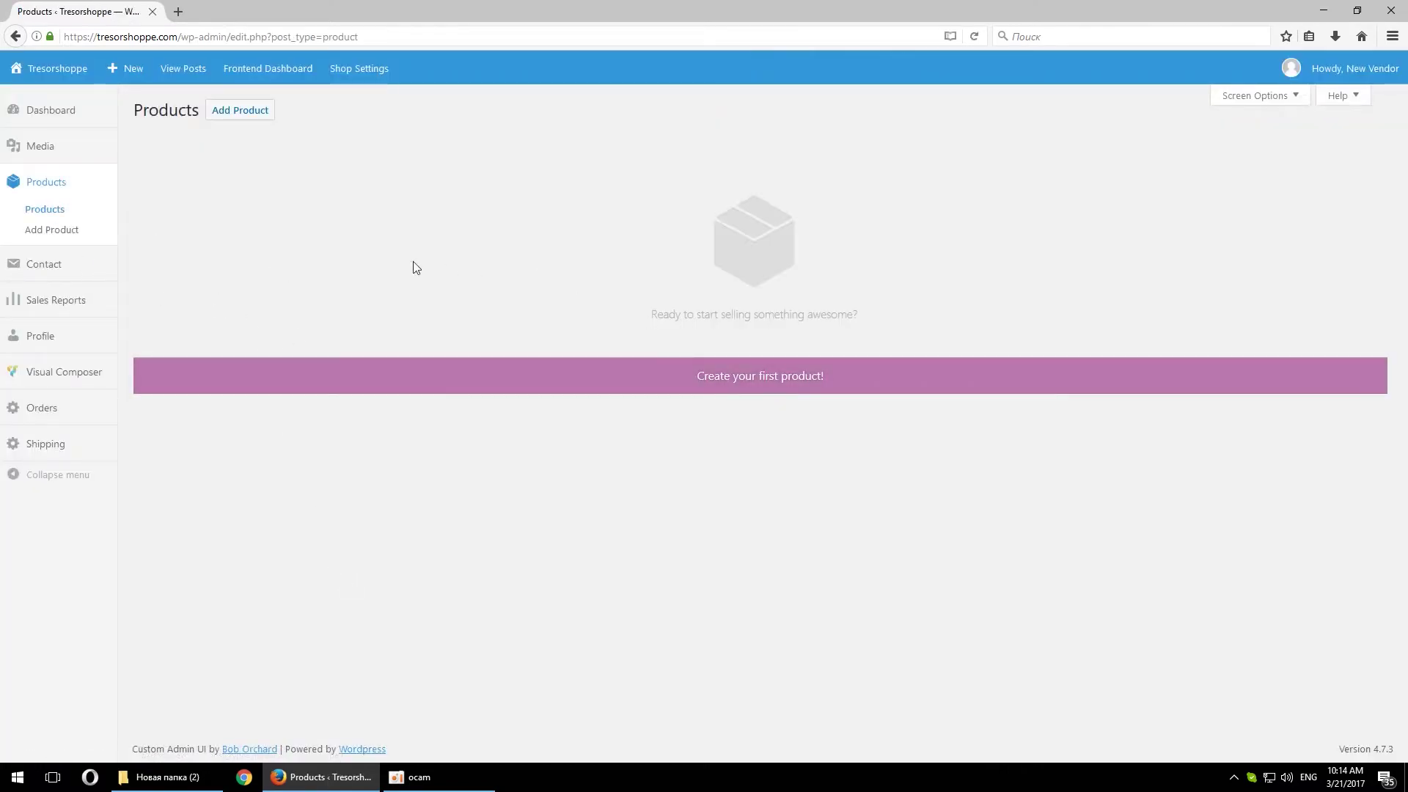
click(237, 120)
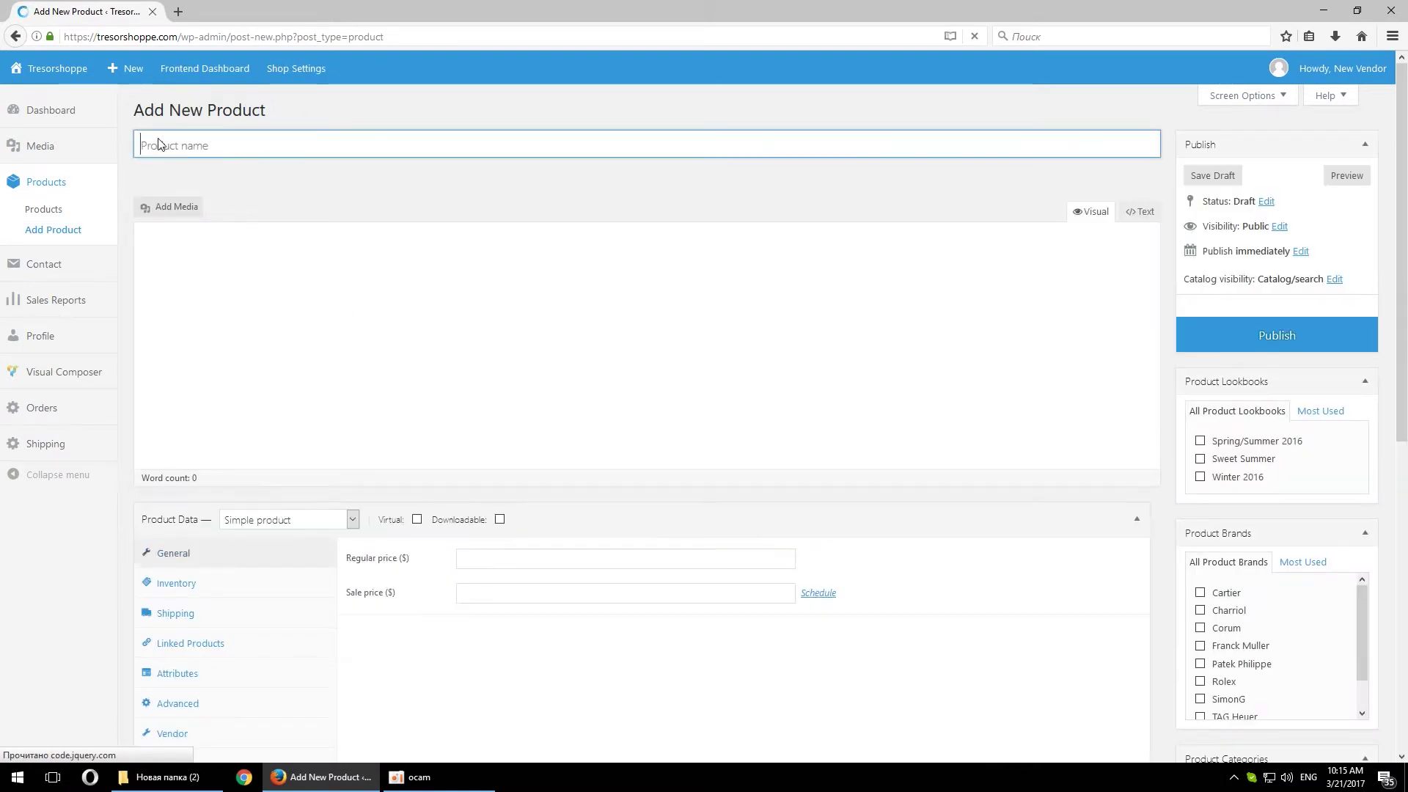
click(372, 153)
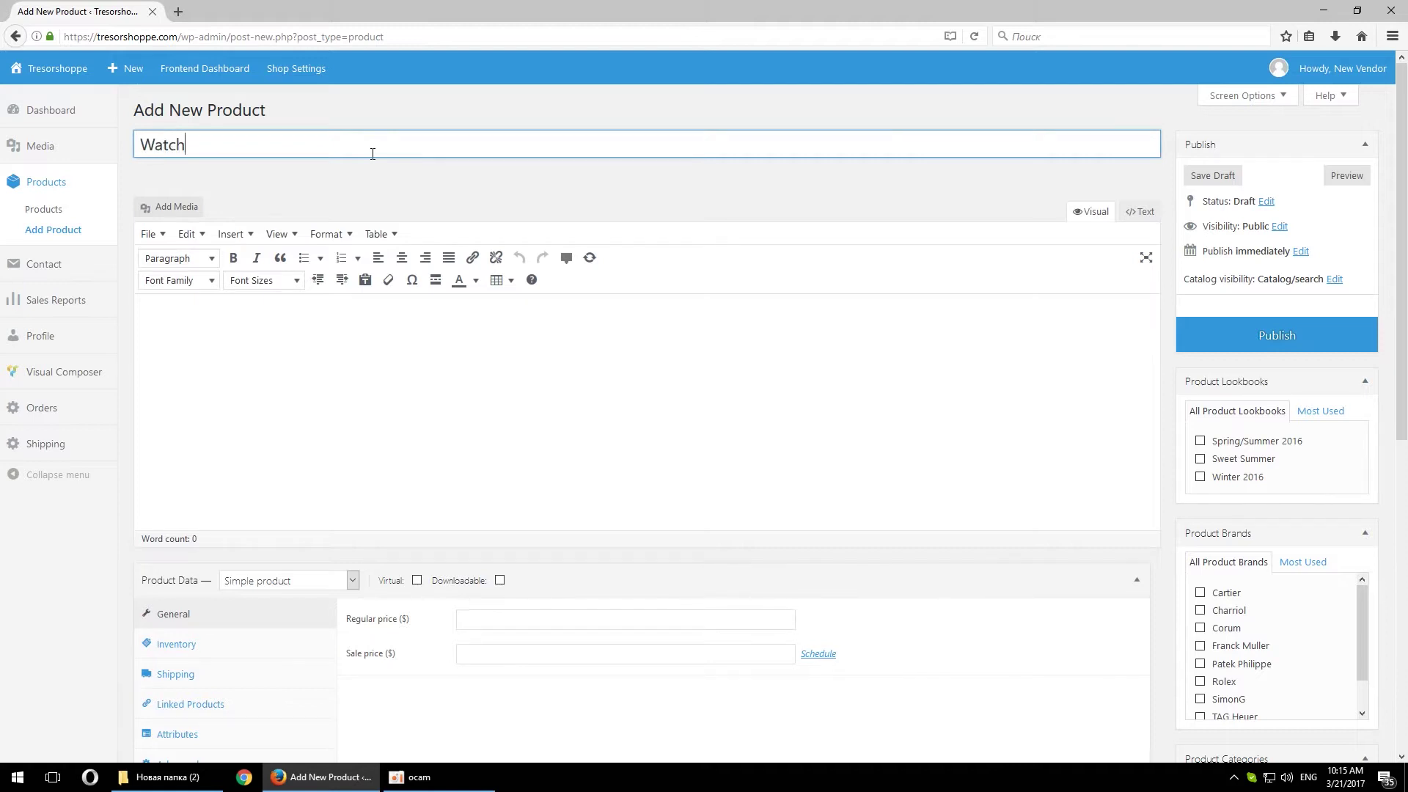
Step: Enter "Product description" as the product's main description and "Short Description" as its short description
click(205, 311)
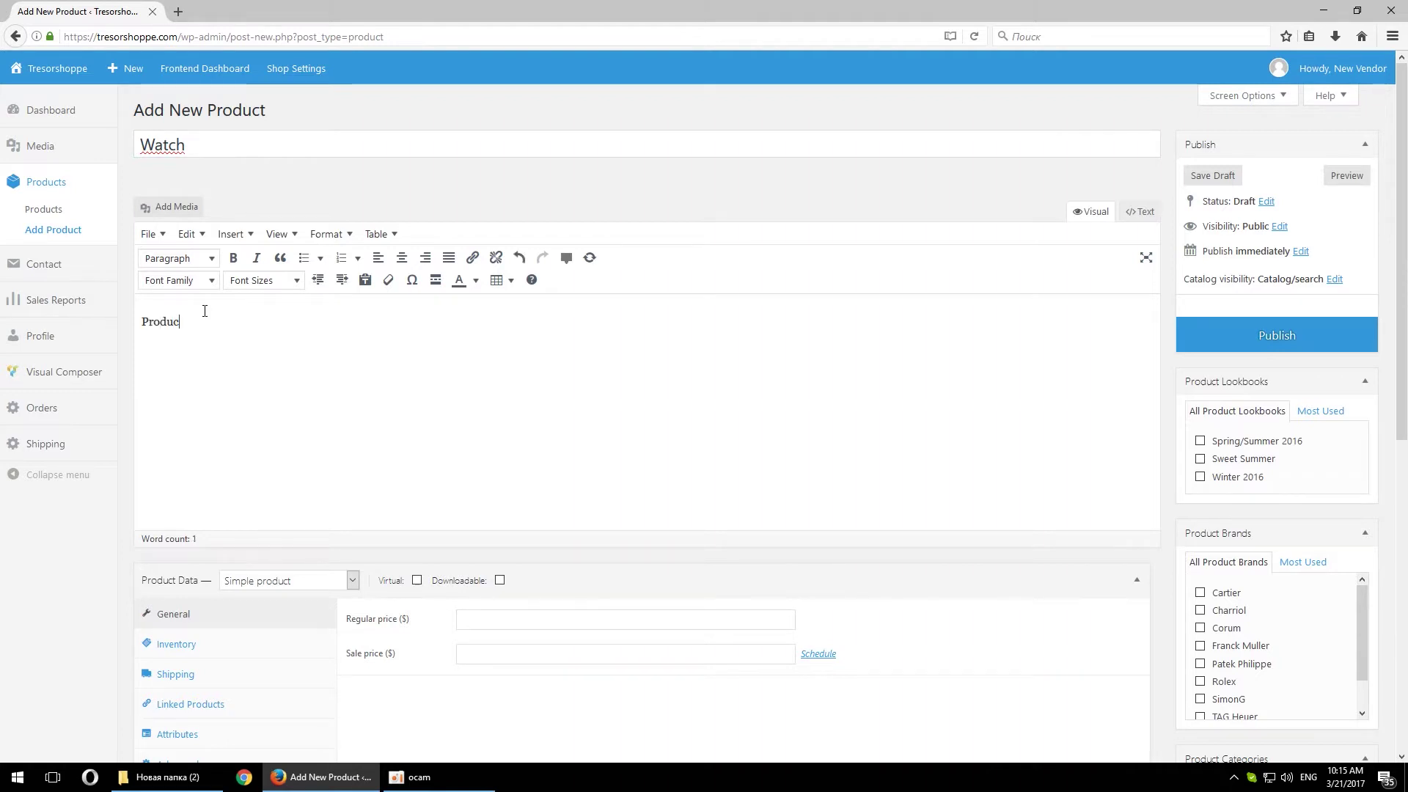
text(Product description)
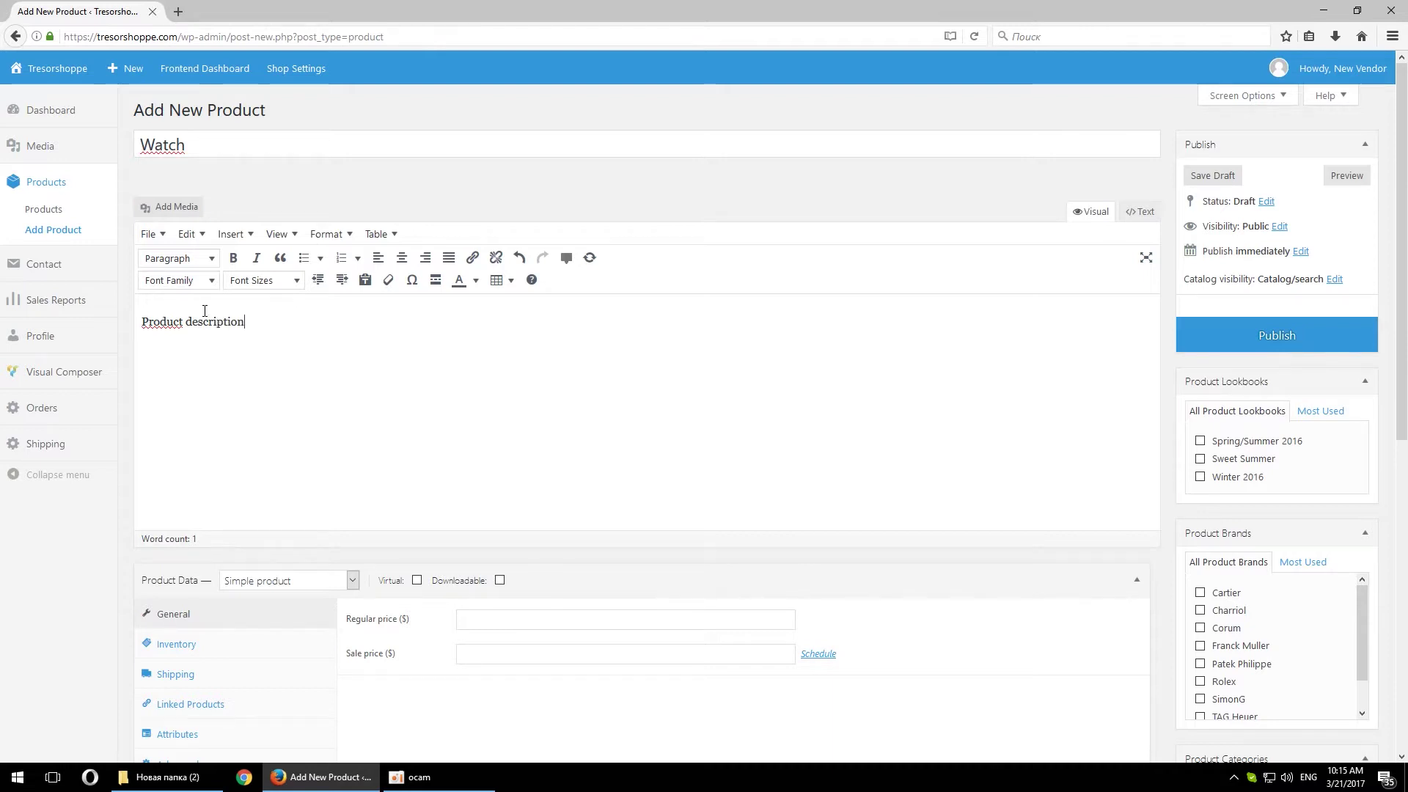
scroll(195, 341, down, 8)
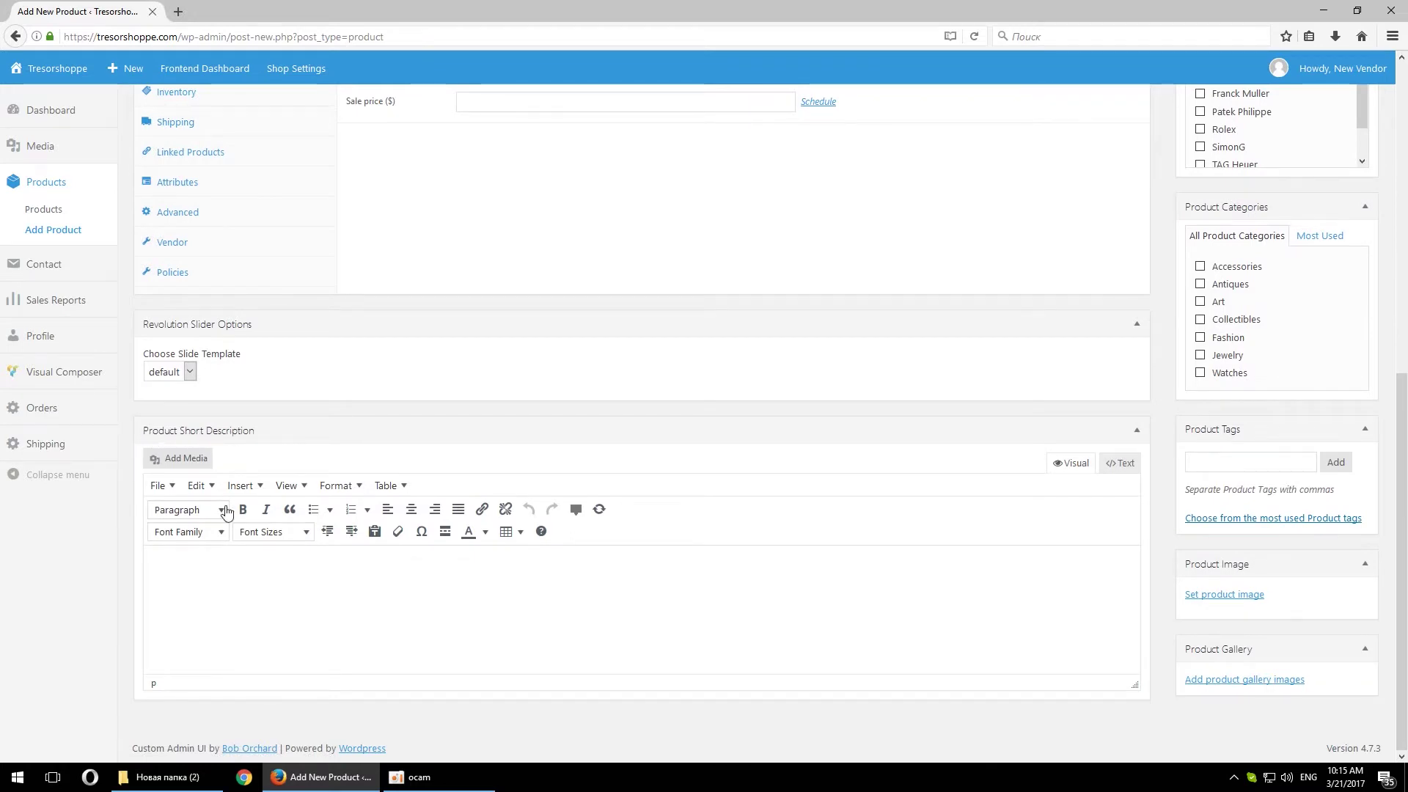
click(215, 578)
text(ort )
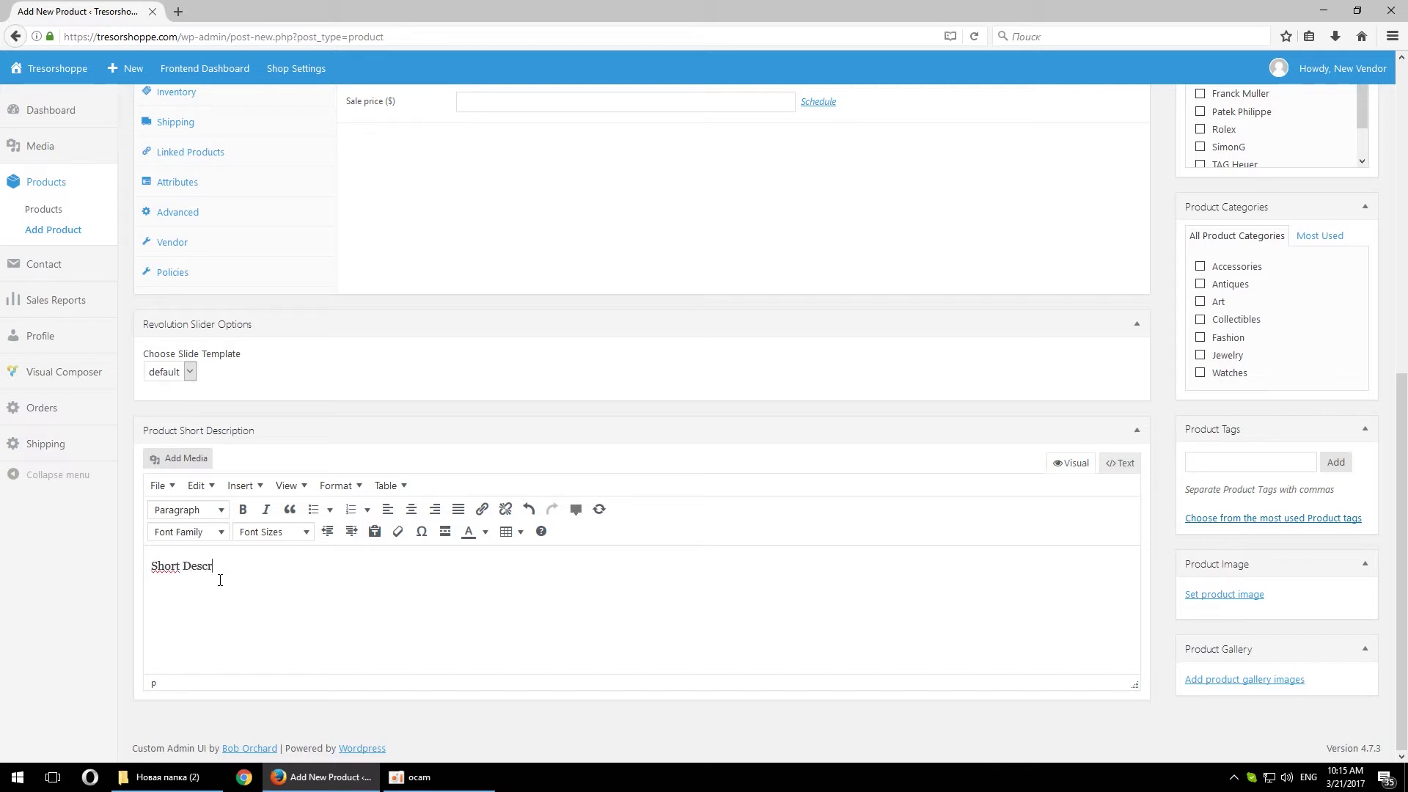
text(Description)
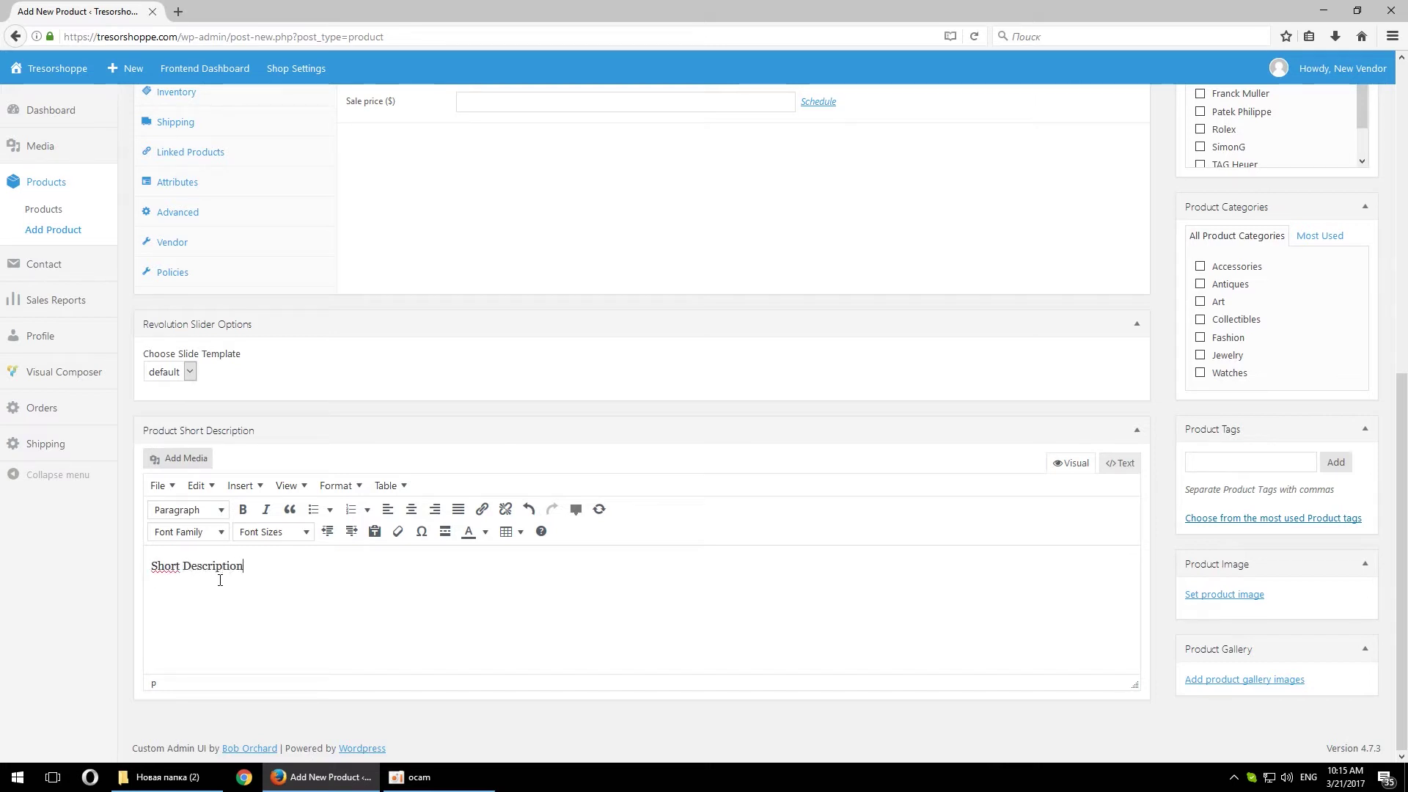
Step: Set the product's regular price to $400 and its sale price to $300
scroll(306, 559, up, 4)
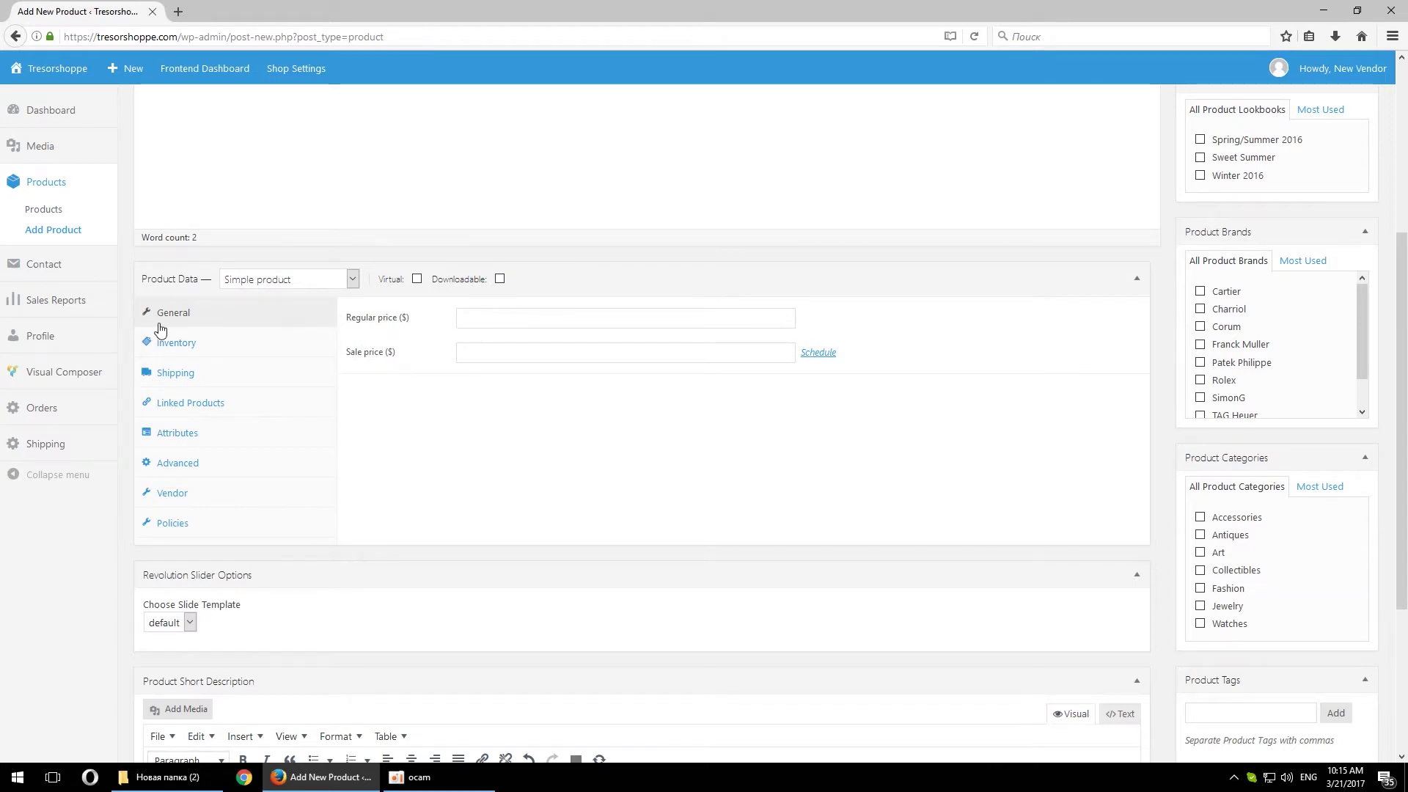
click(490, 318)
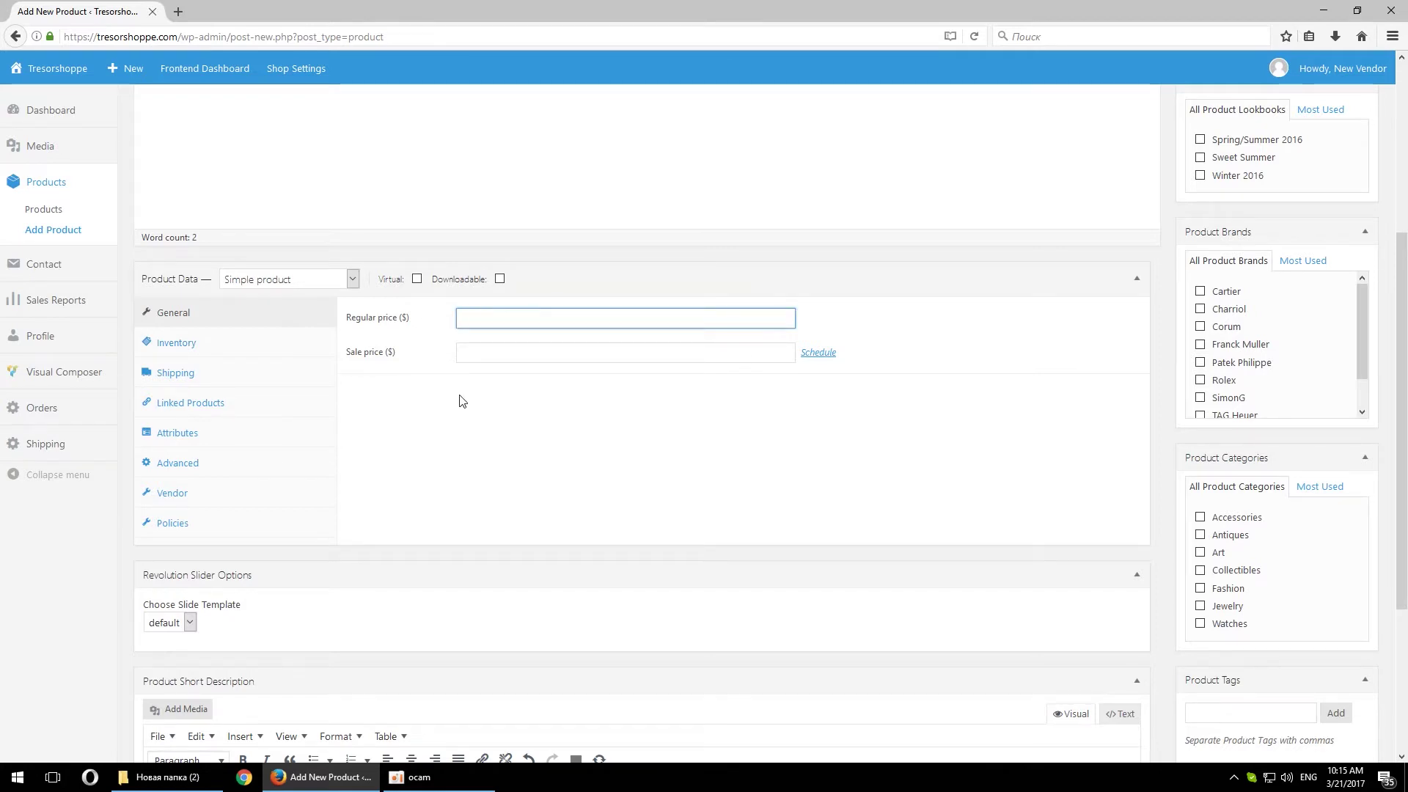
text(400)
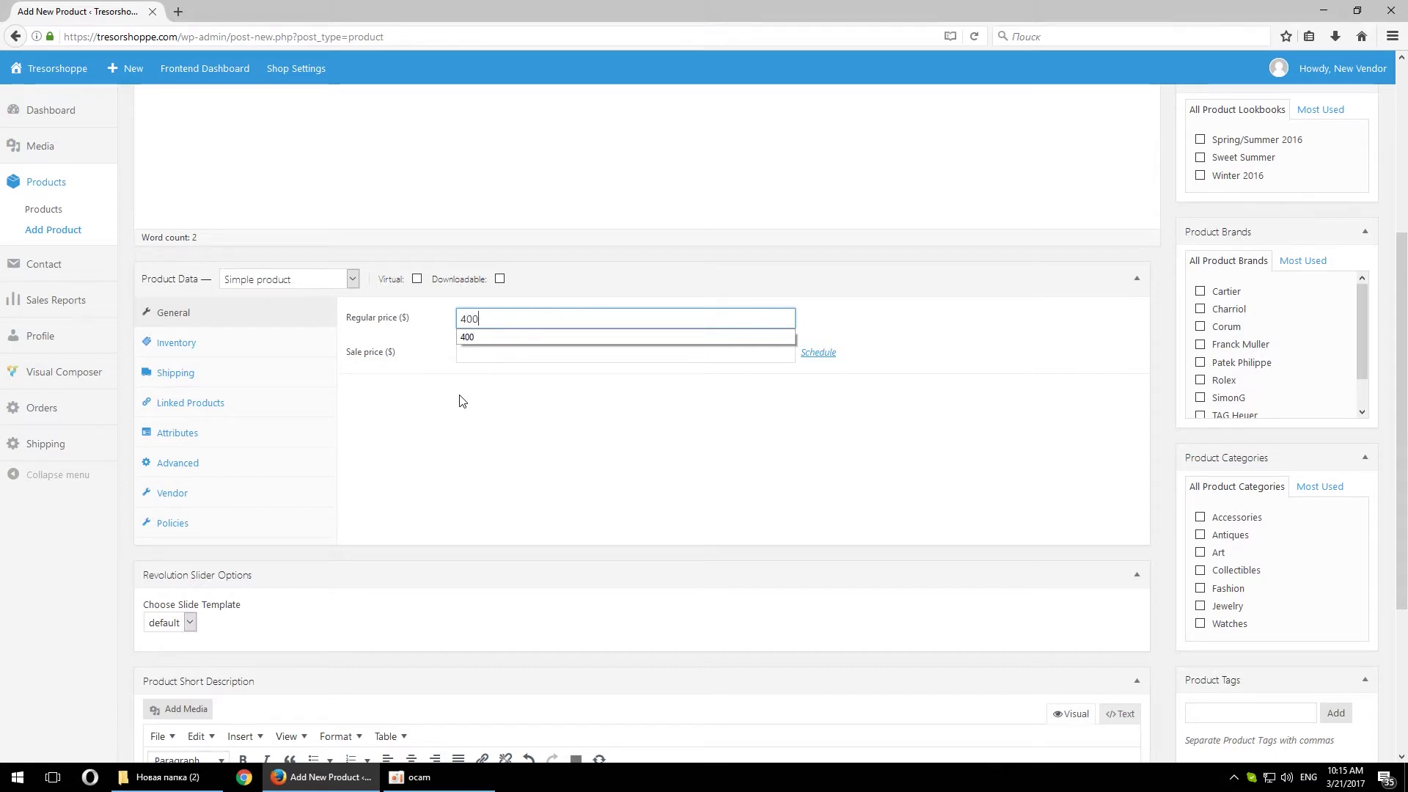
click(463, 346)
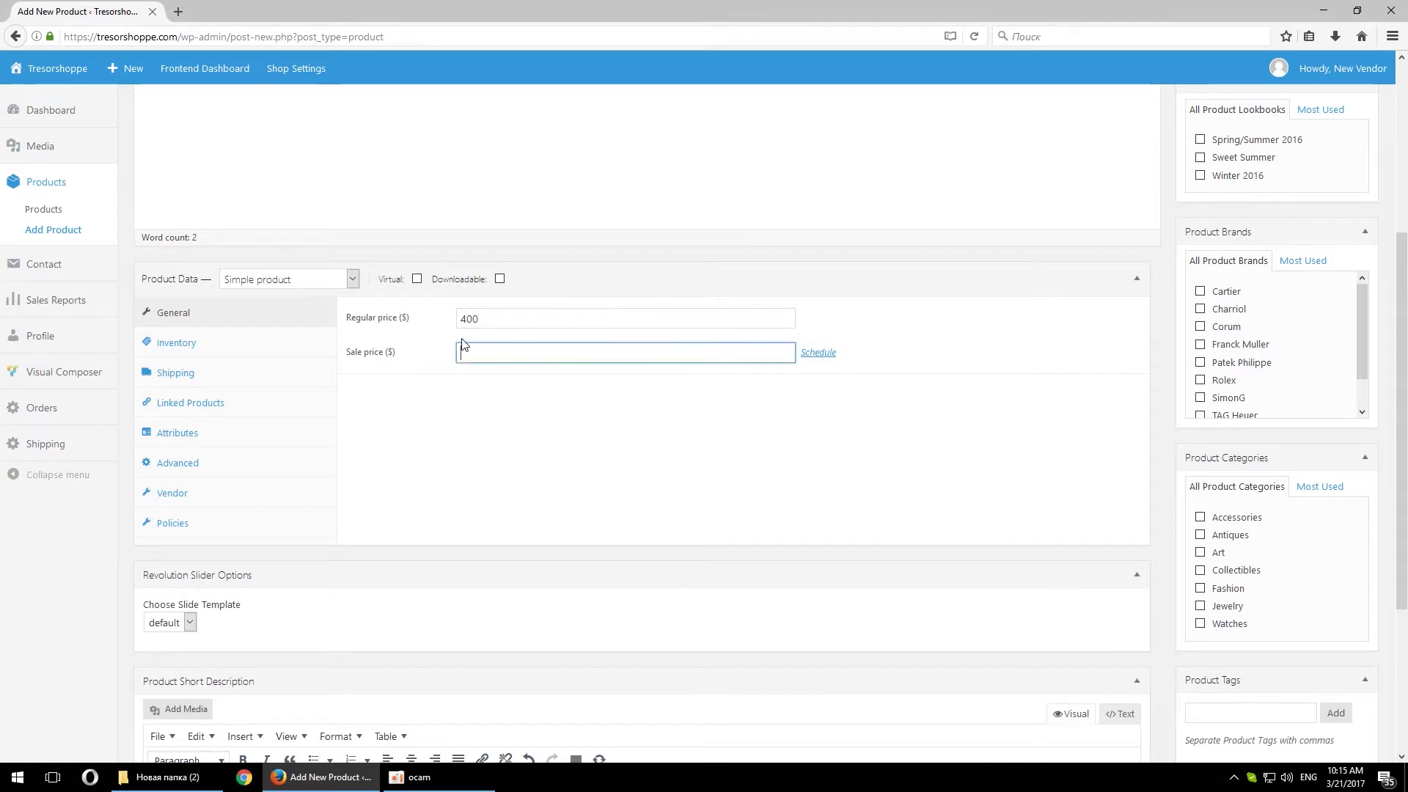
text(300)
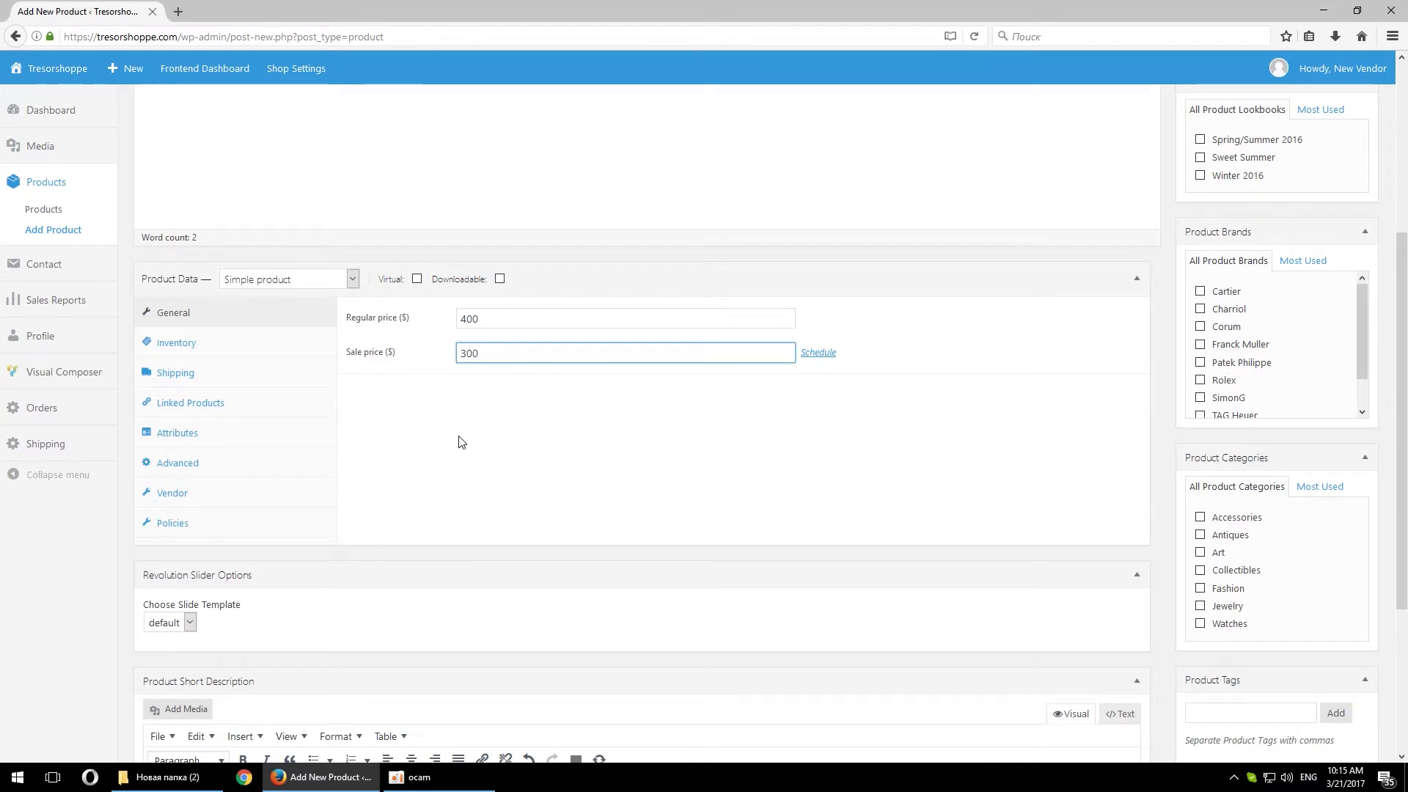
click(460, 441)
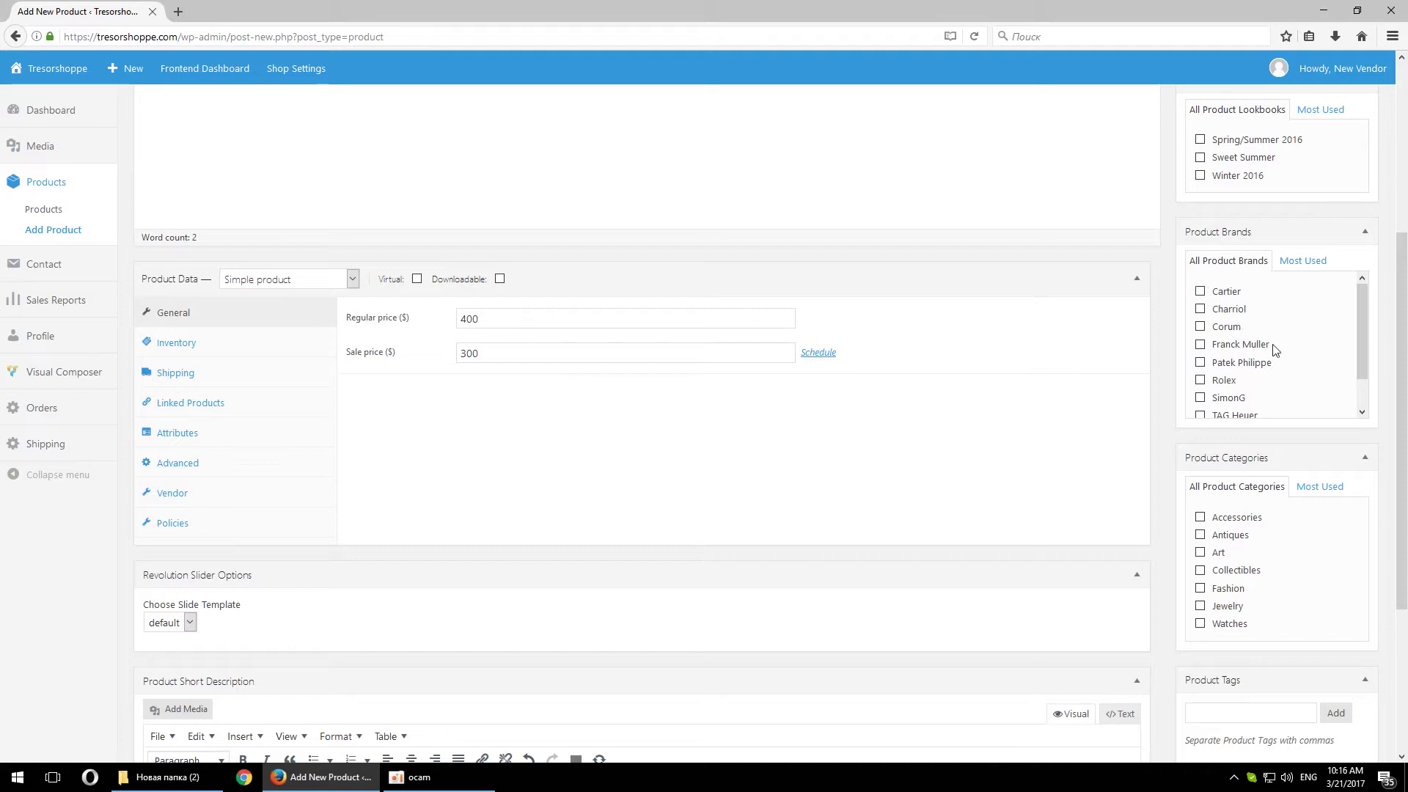
Step: Assign the product to the Rolex brand and the Watches category
click(1199, 381)
scroll(1198, 487, down, 2)
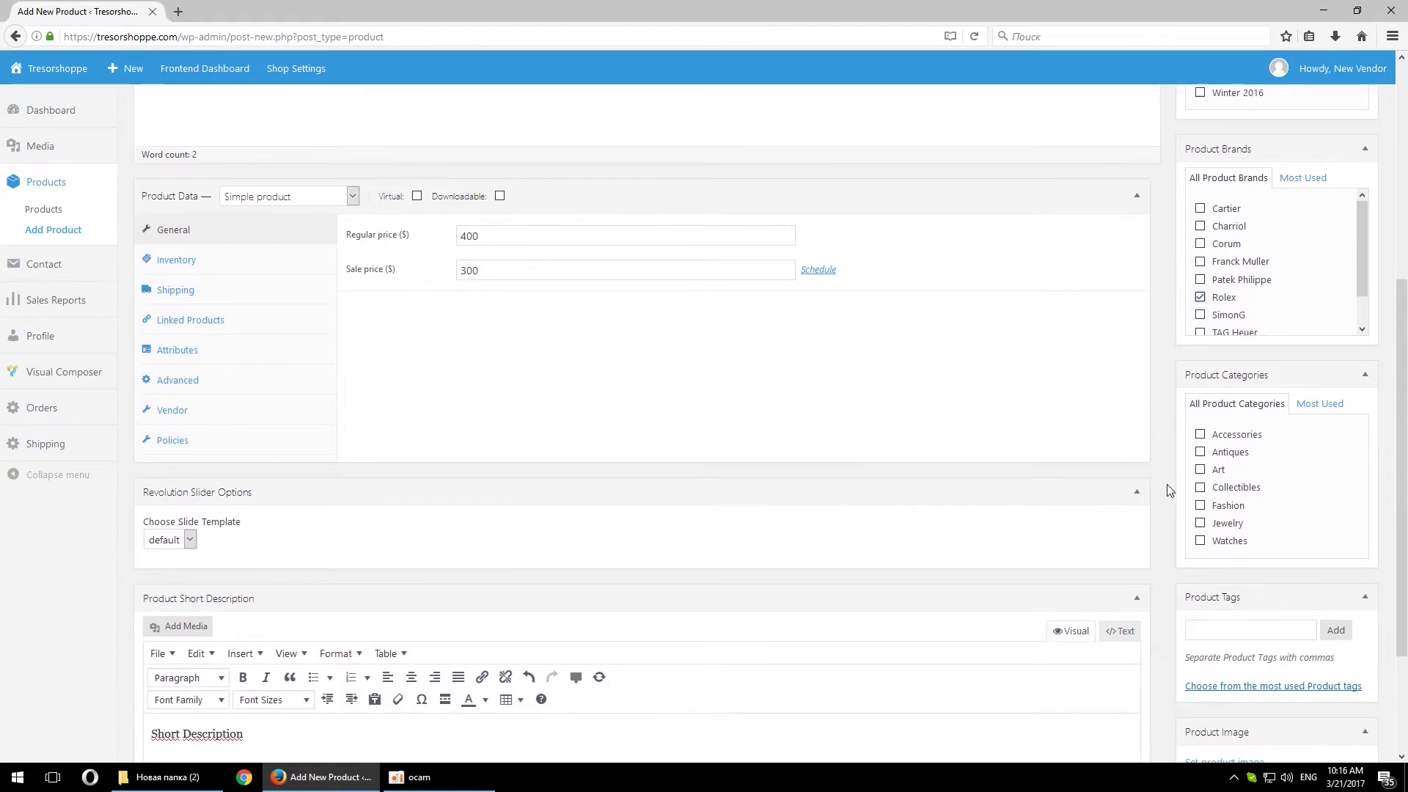
click(1199, 540)
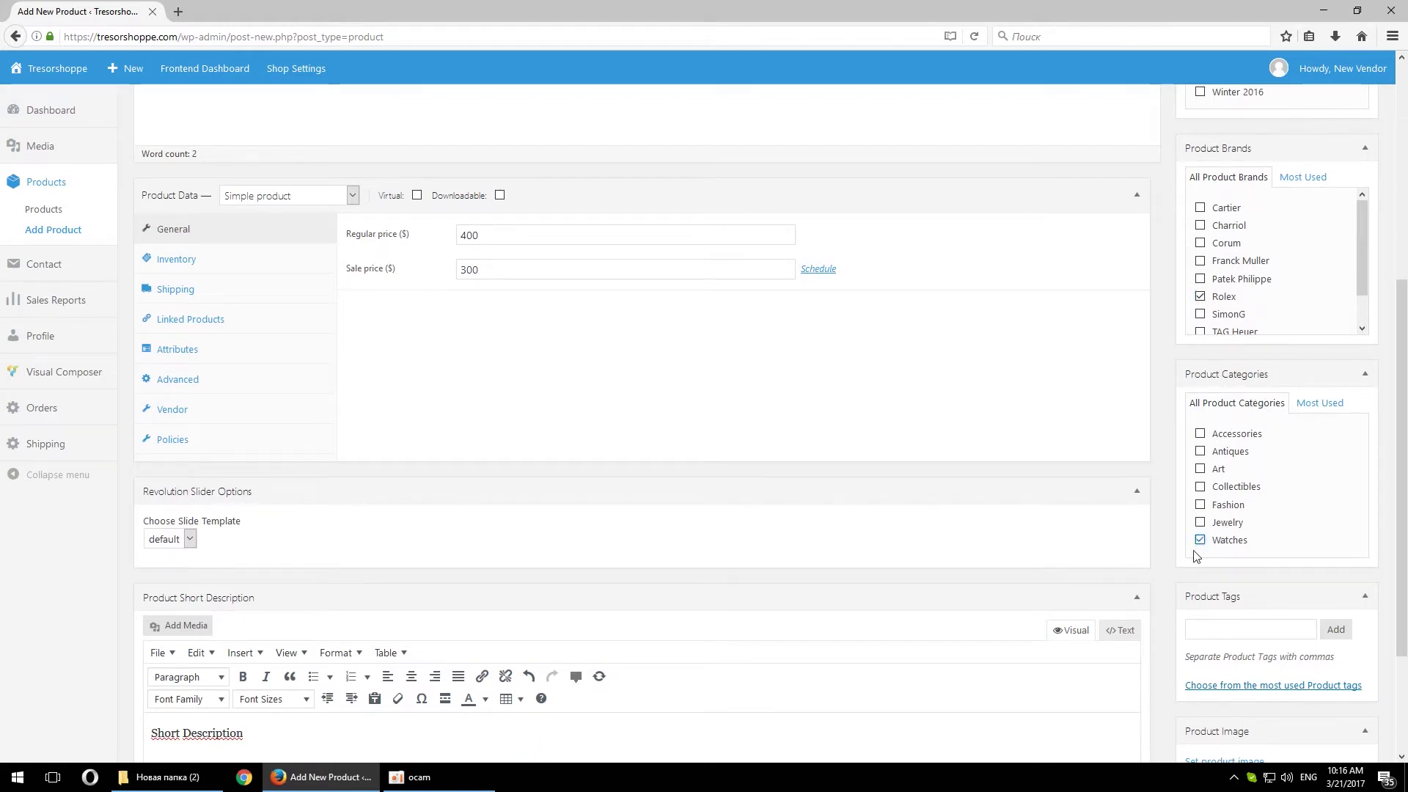
Step: Enter "Rolex," as a product tag for the watch
scroll(1177, 561, down, 3)
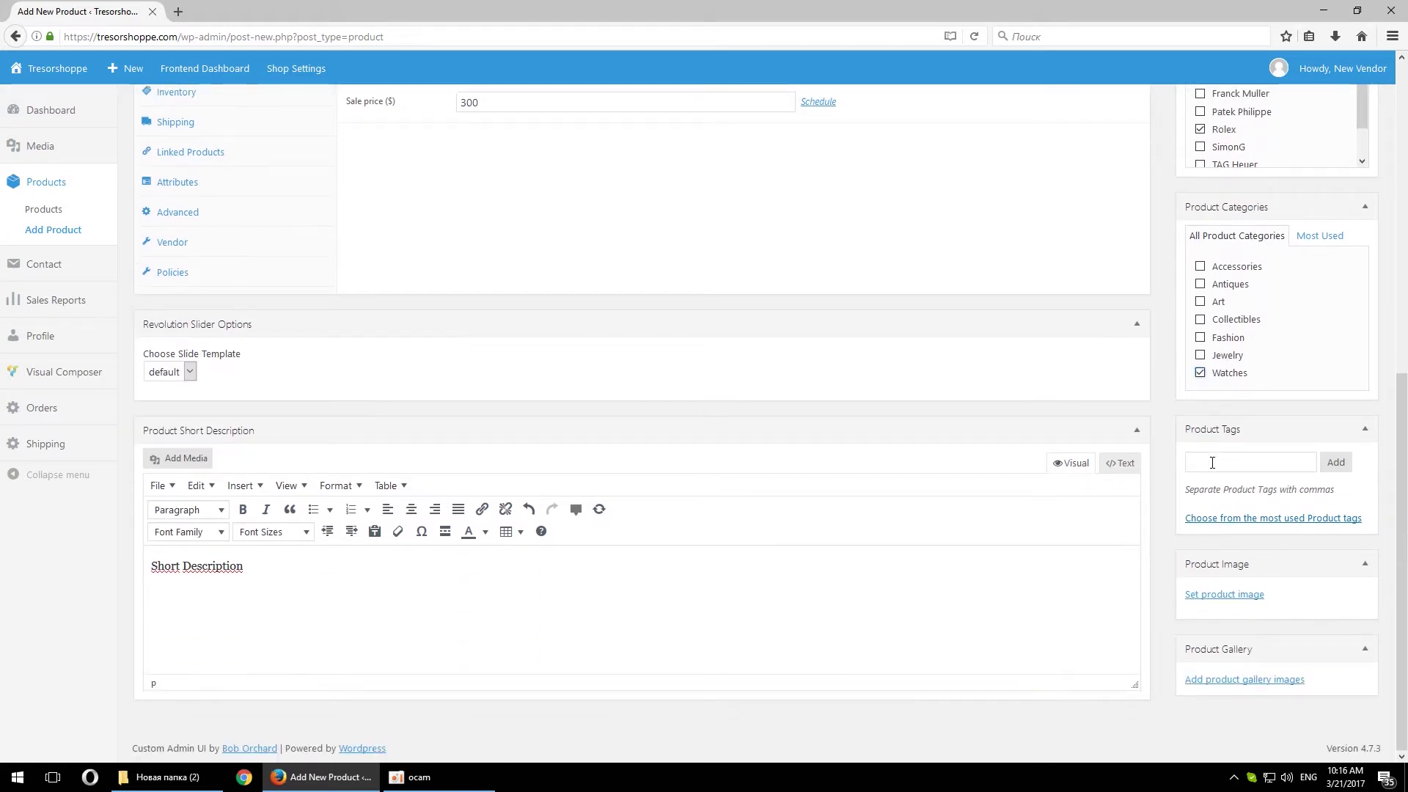
click(1212, 463)
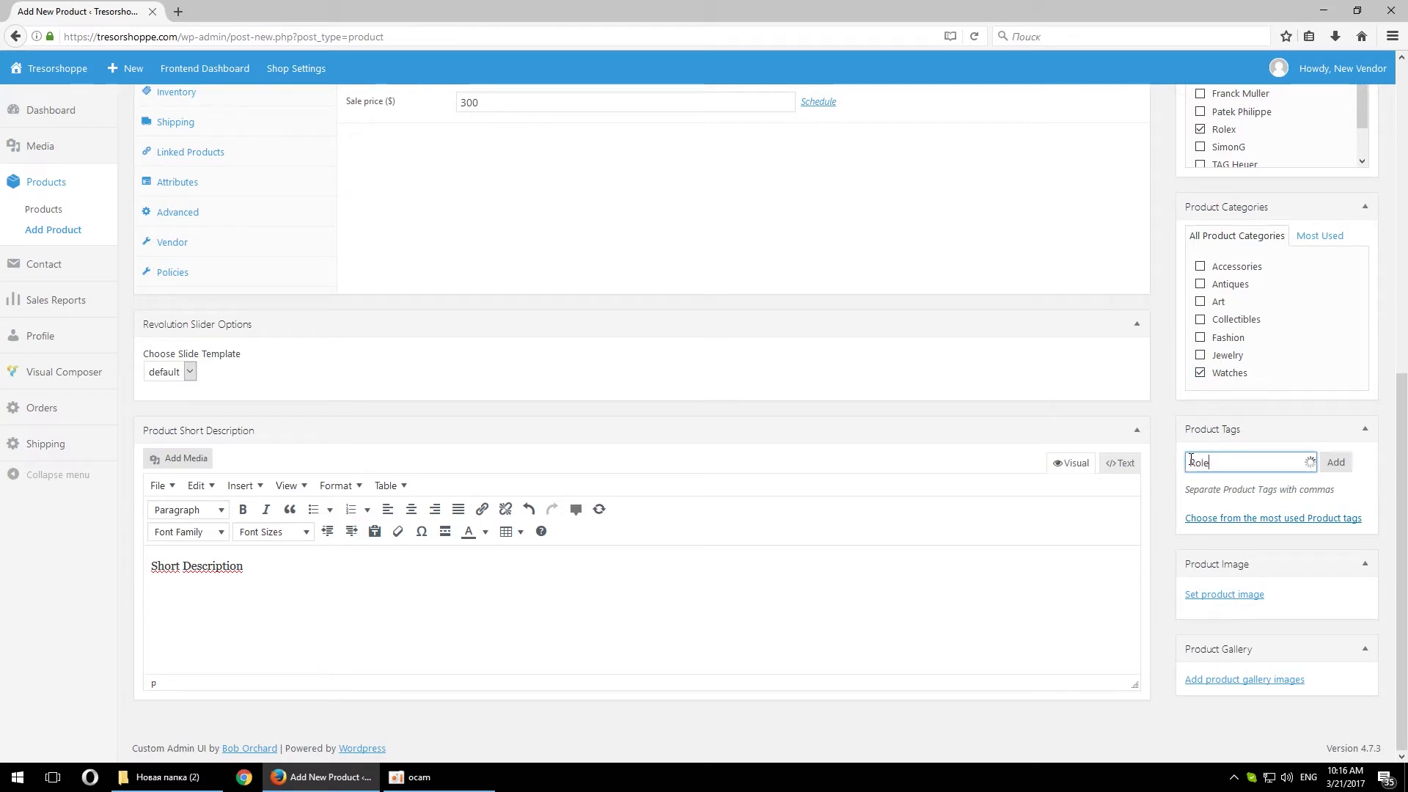
text(Role)
click(1203, 482)
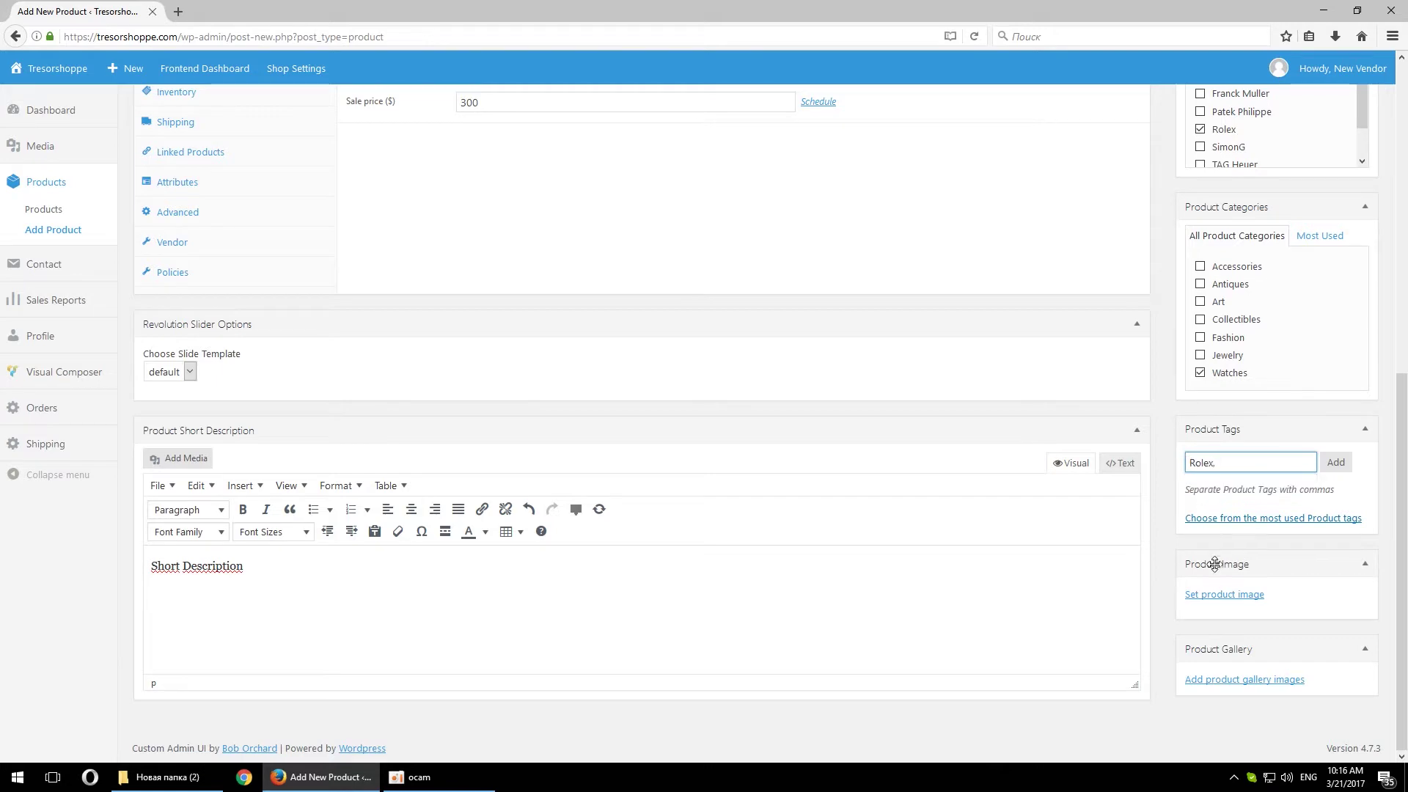
Step: Upload the watch photos from the open file folder and set 08_2-768x960.jpg as the product image
click(1196, 595)
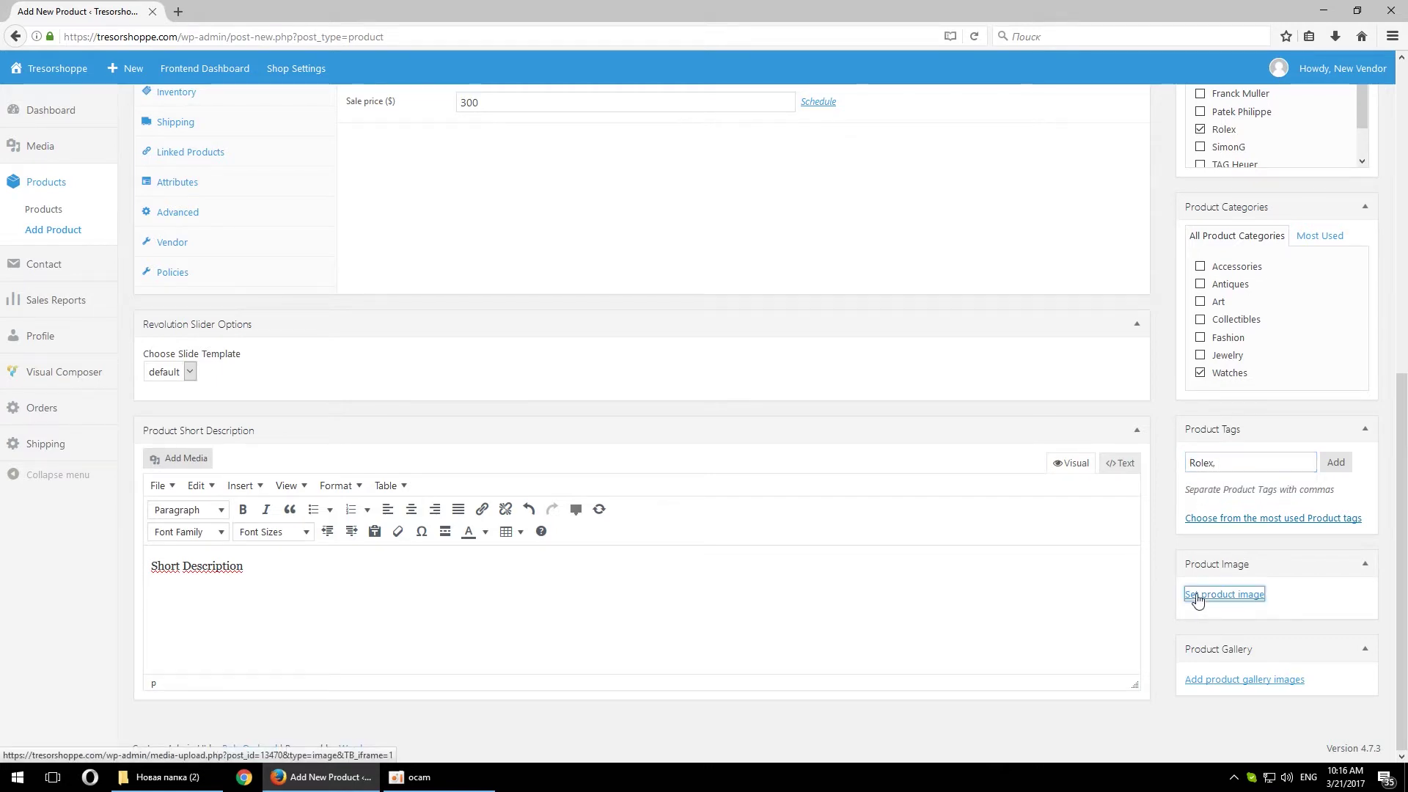
click(190, 776)
drag(349, 214, 934, 311)
click(938, 351)
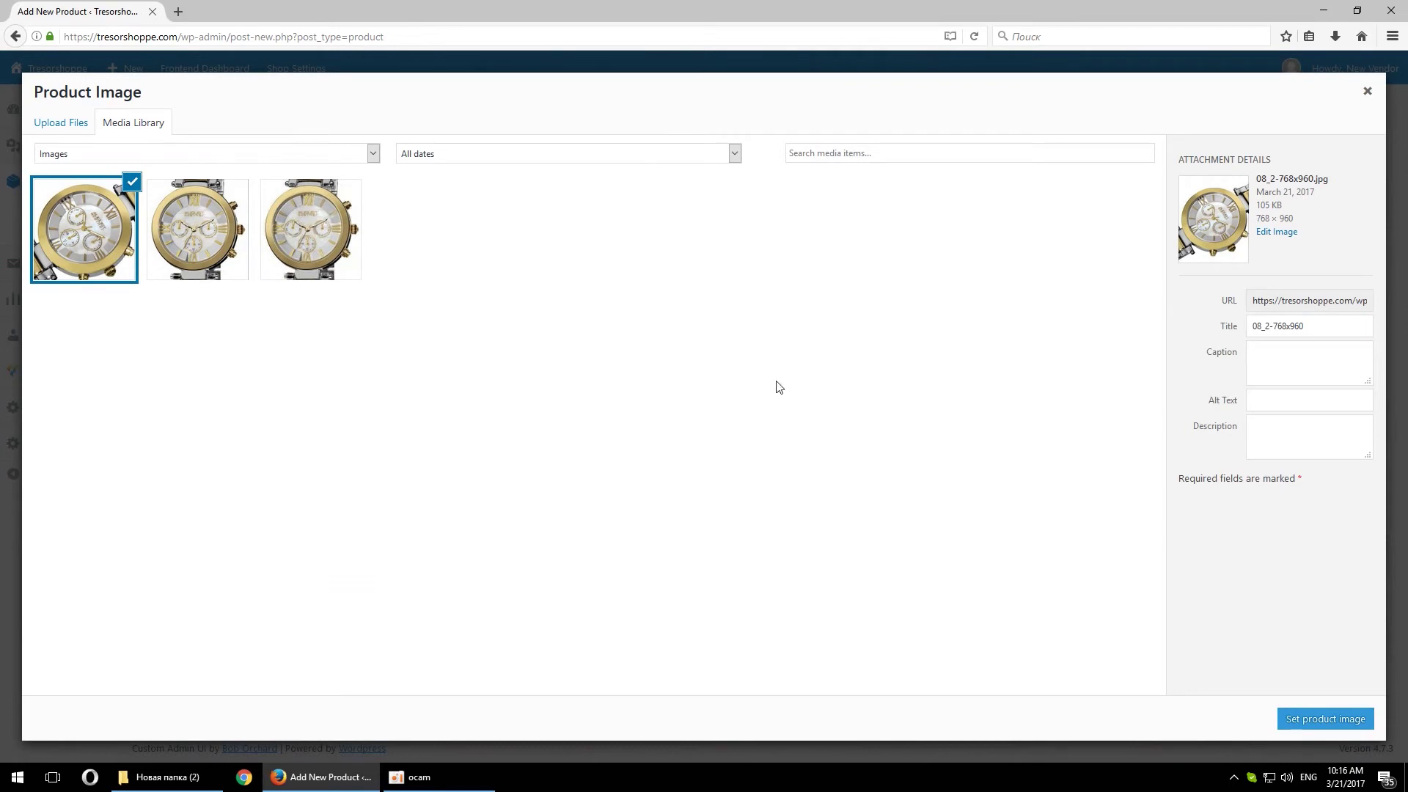
click(1319, 725)
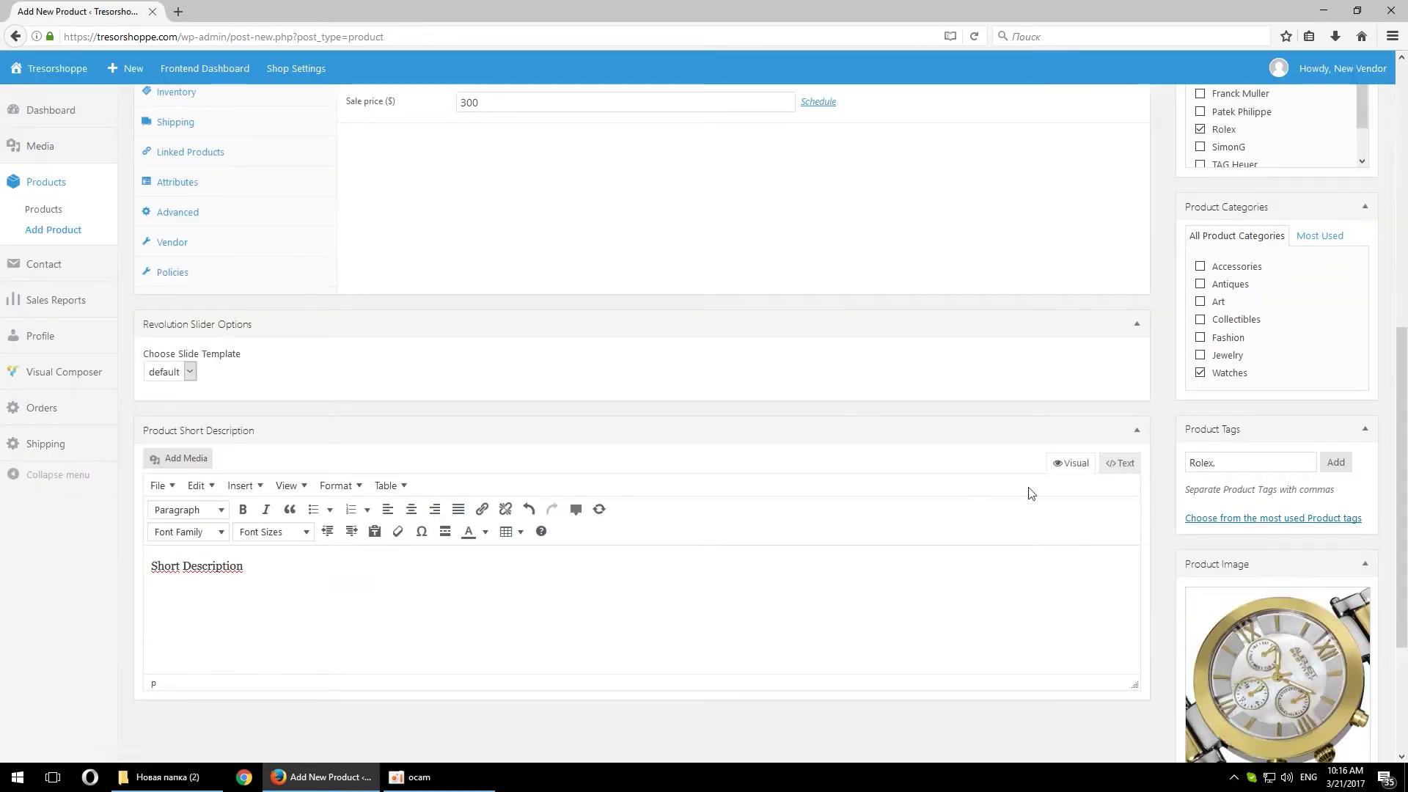
Step: Add the two upright watch photos, including 08_1-300x300.jpg, from the media library to the product gallery
scroll(1267, 540, down, 3)
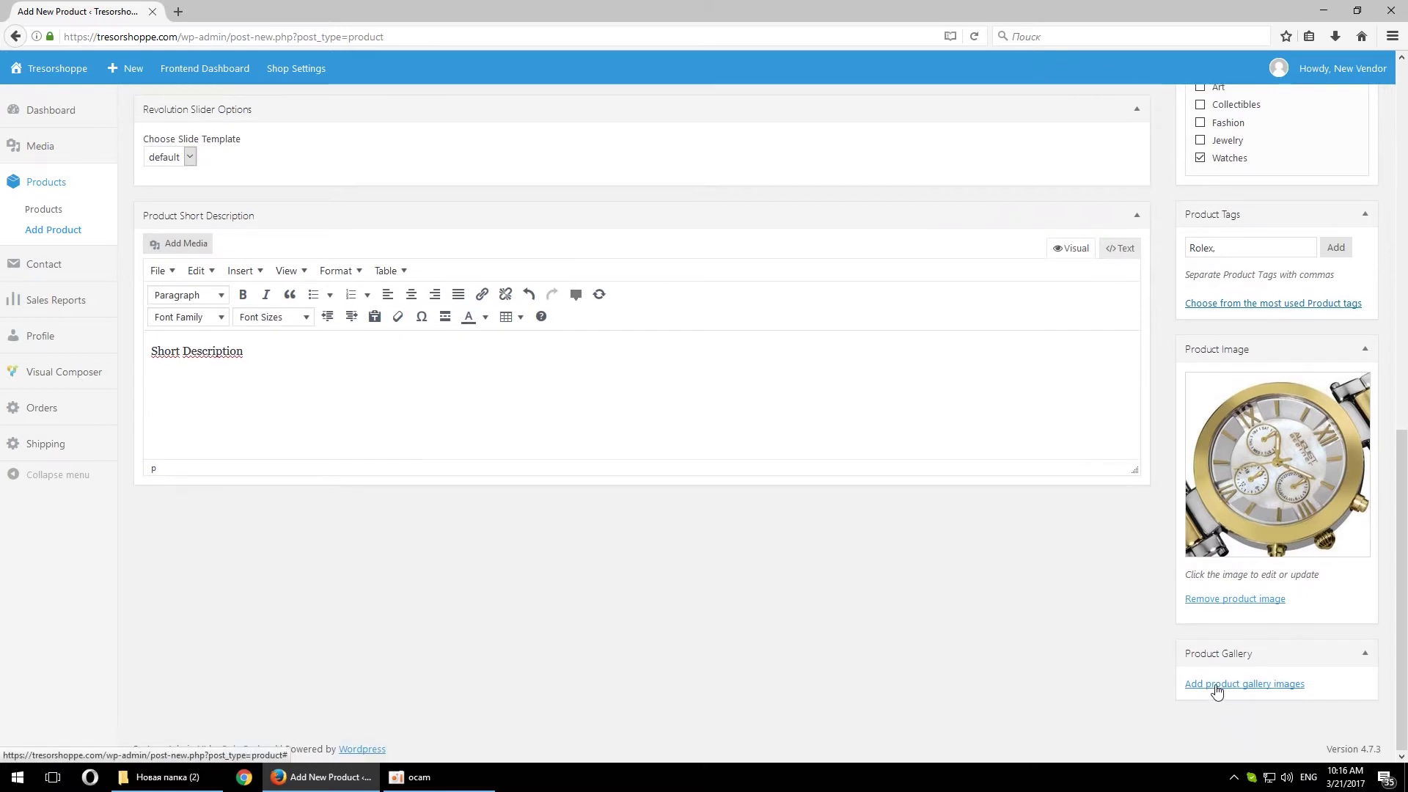
click(1213, 685)
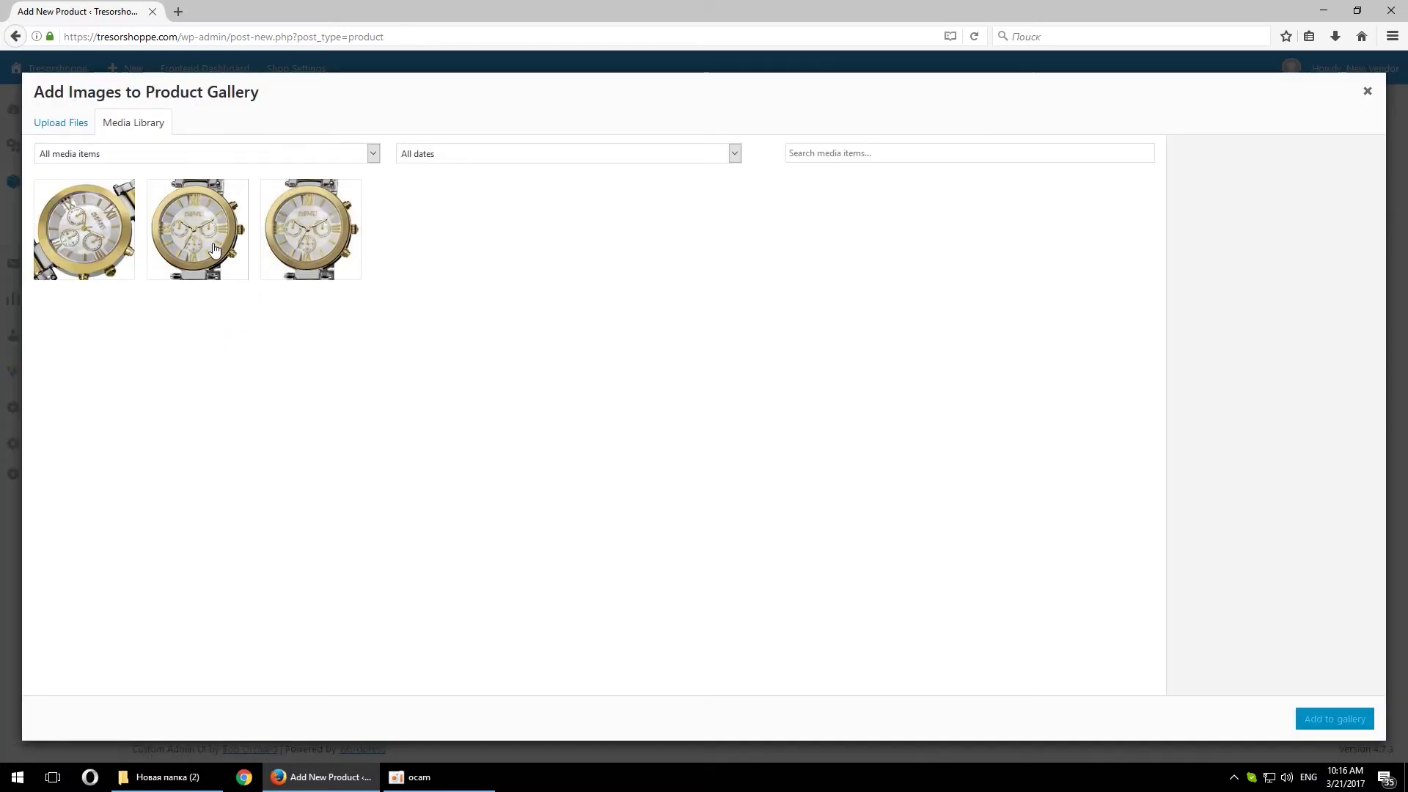
click(220, 252)
click(308, 245)
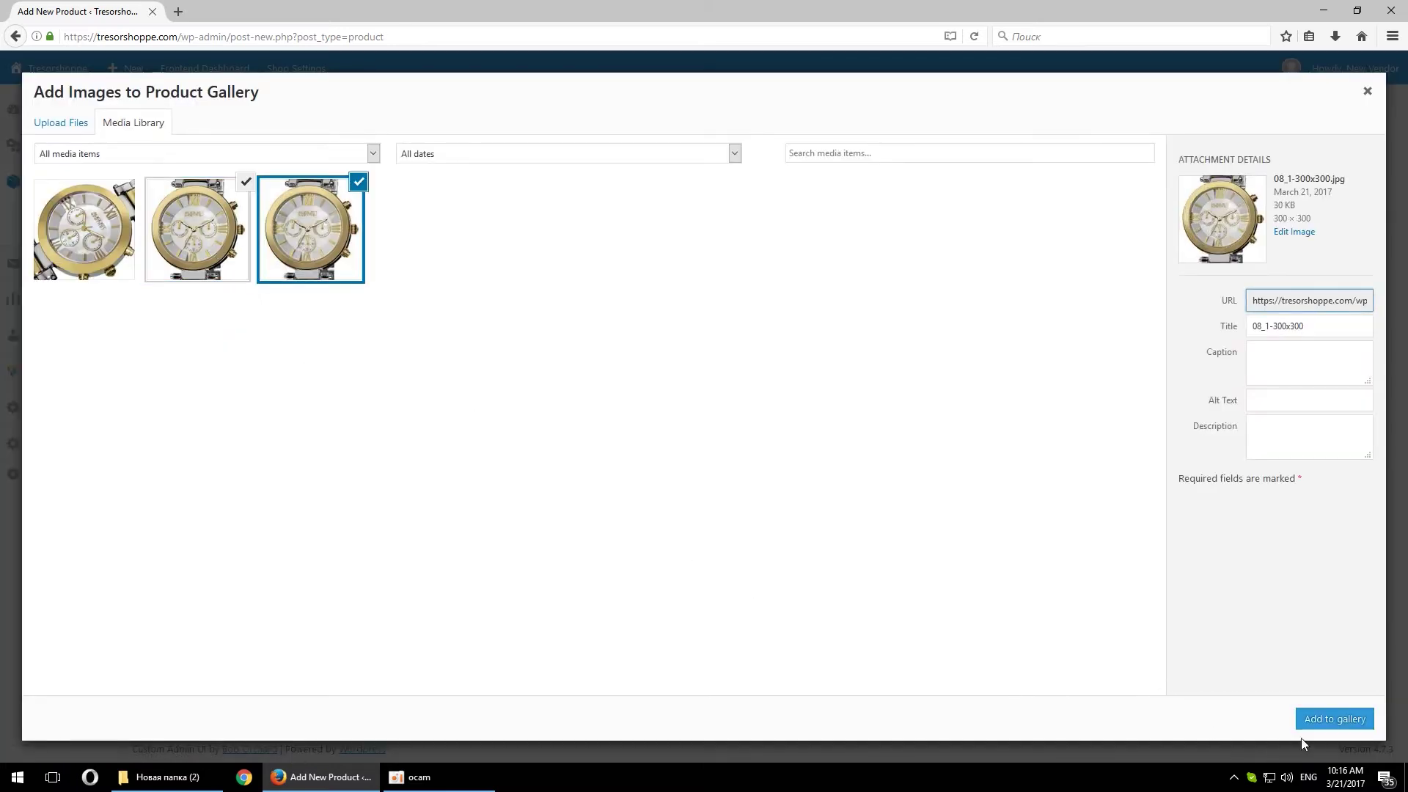
click(1331, 719)
scroll(1236, 387, up, 1)
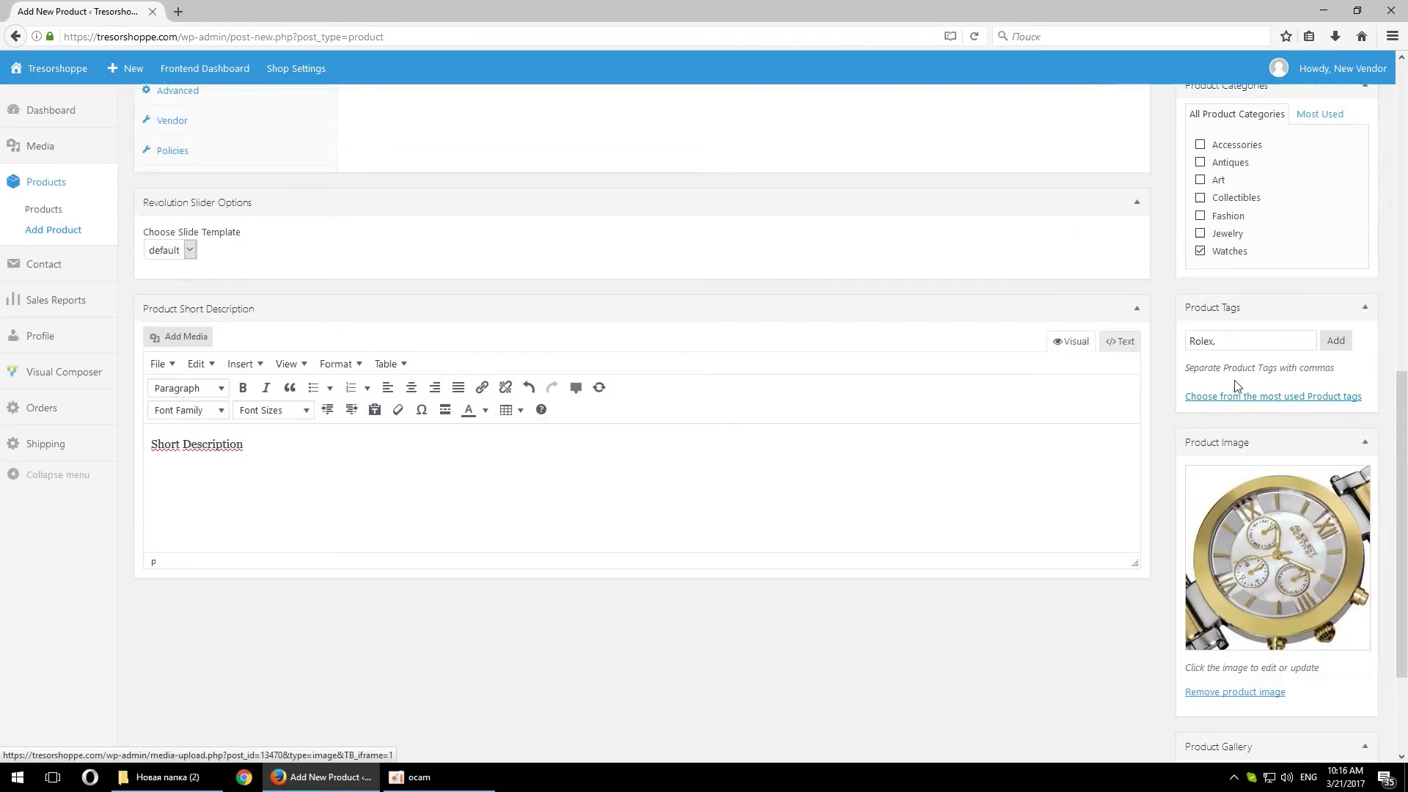
scroll(1237, 387, up, 8)
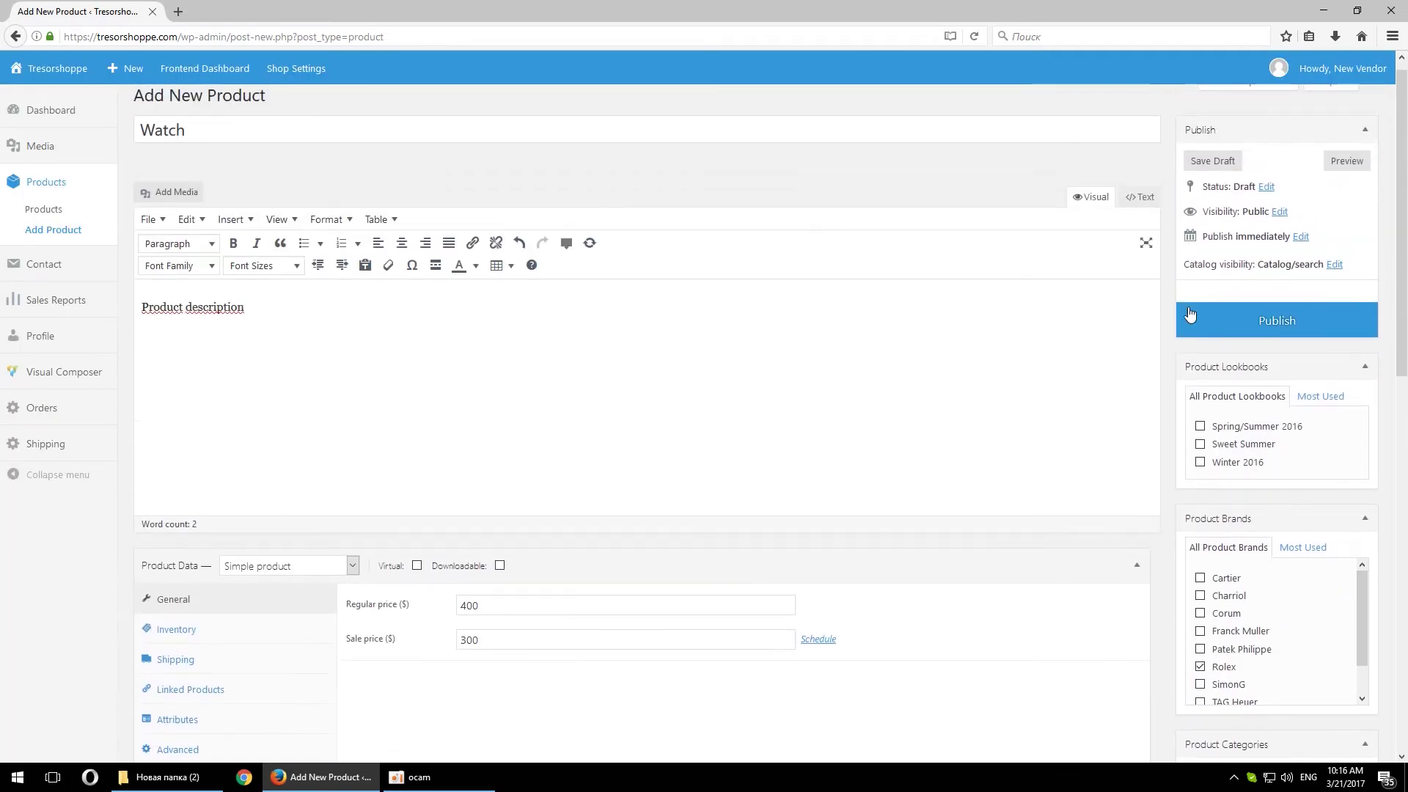
Step: Publish the Watch product and open its shop page in a new tab from the product list
click(1262, 322)
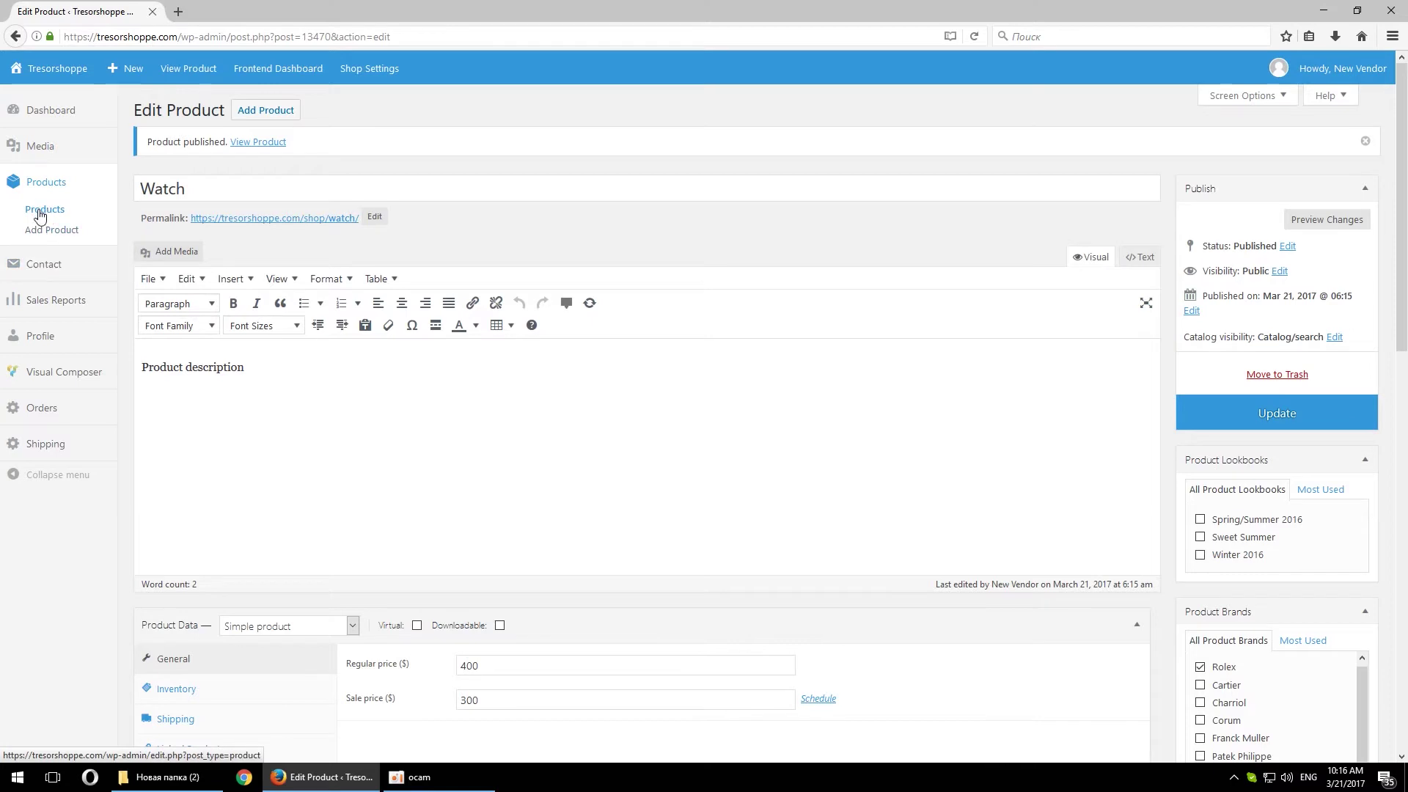
click(56, 214)
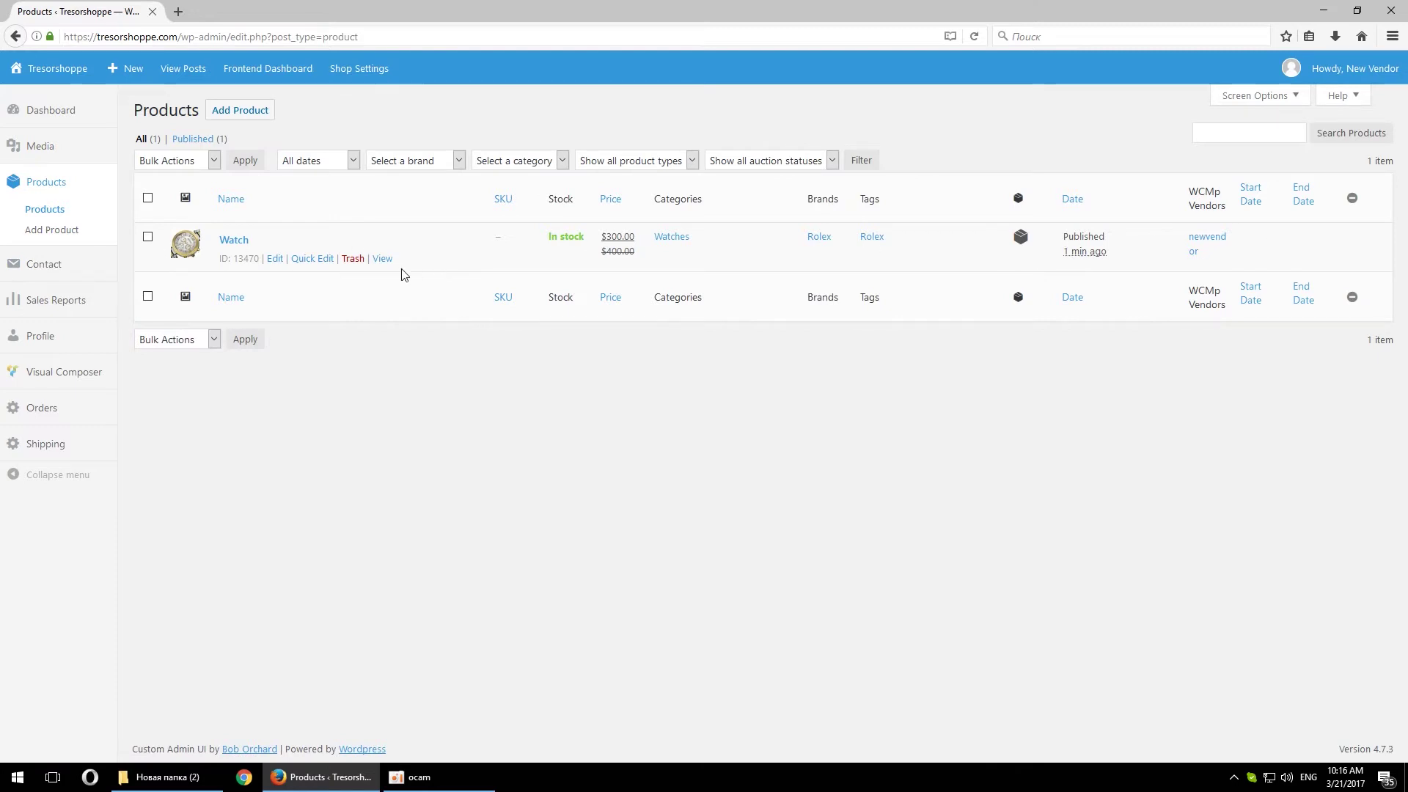
middle_click(381, 261)
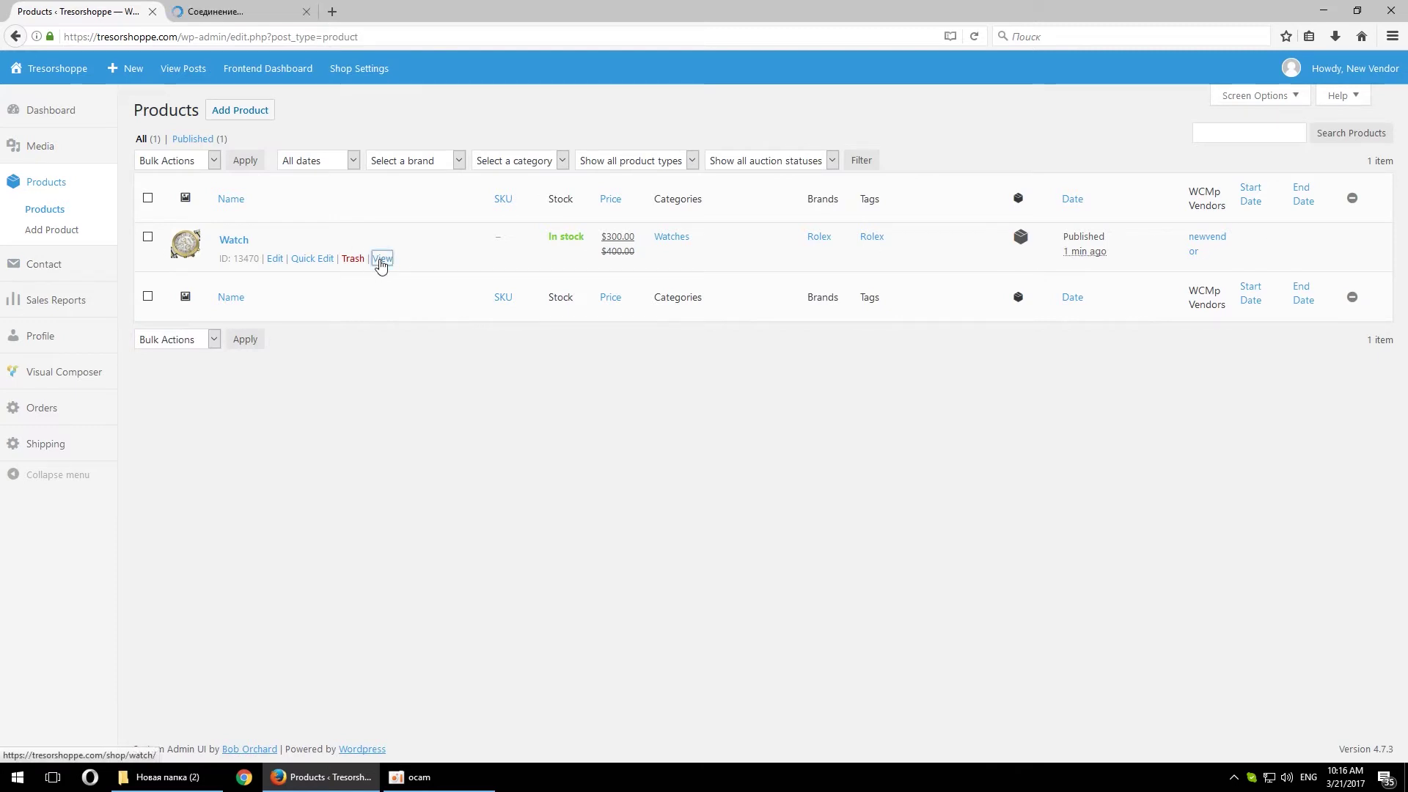
click(229, 13)
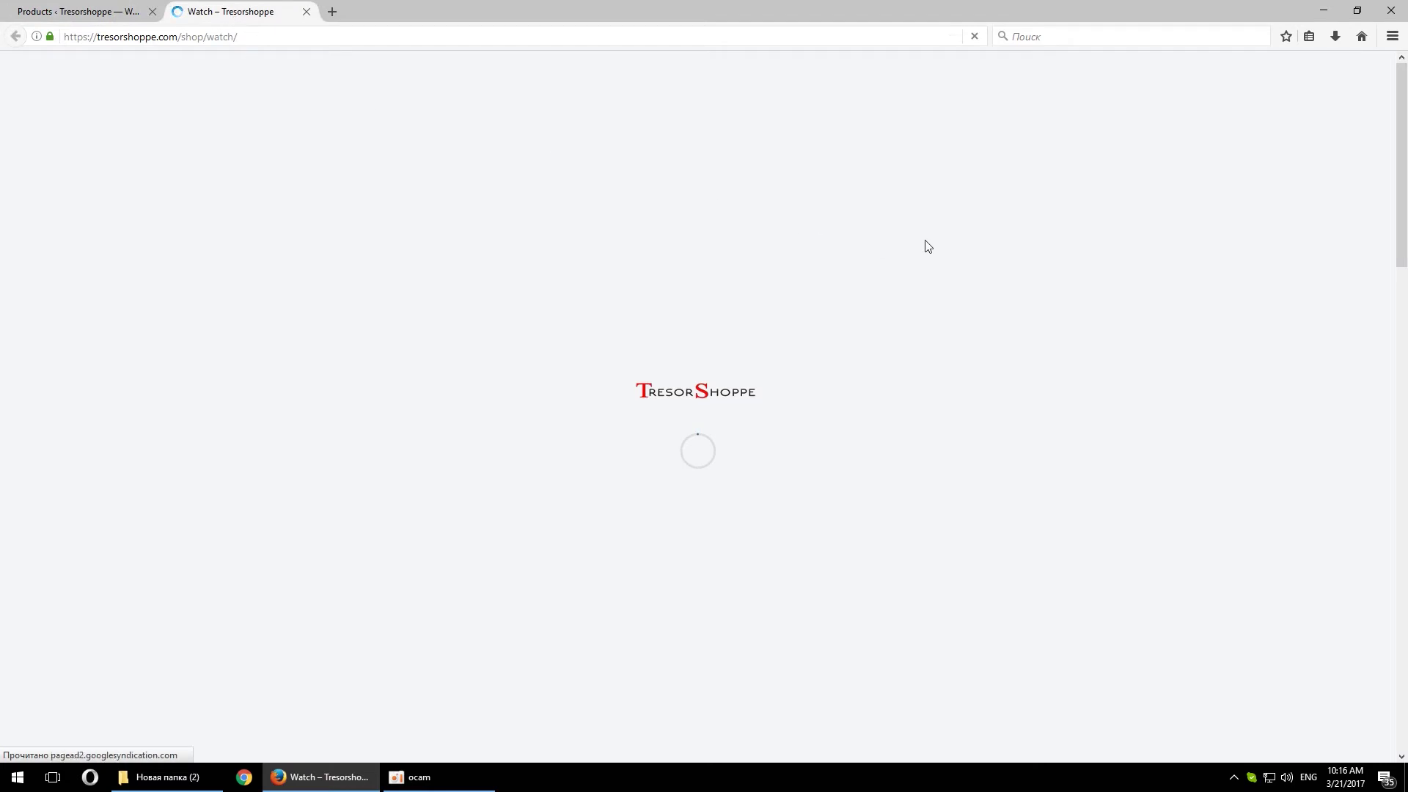
Step: Examine the published watch's price, descriptions, category, tag, brand and gallery photos on its shop page
scroll(923, 253, down, 3)
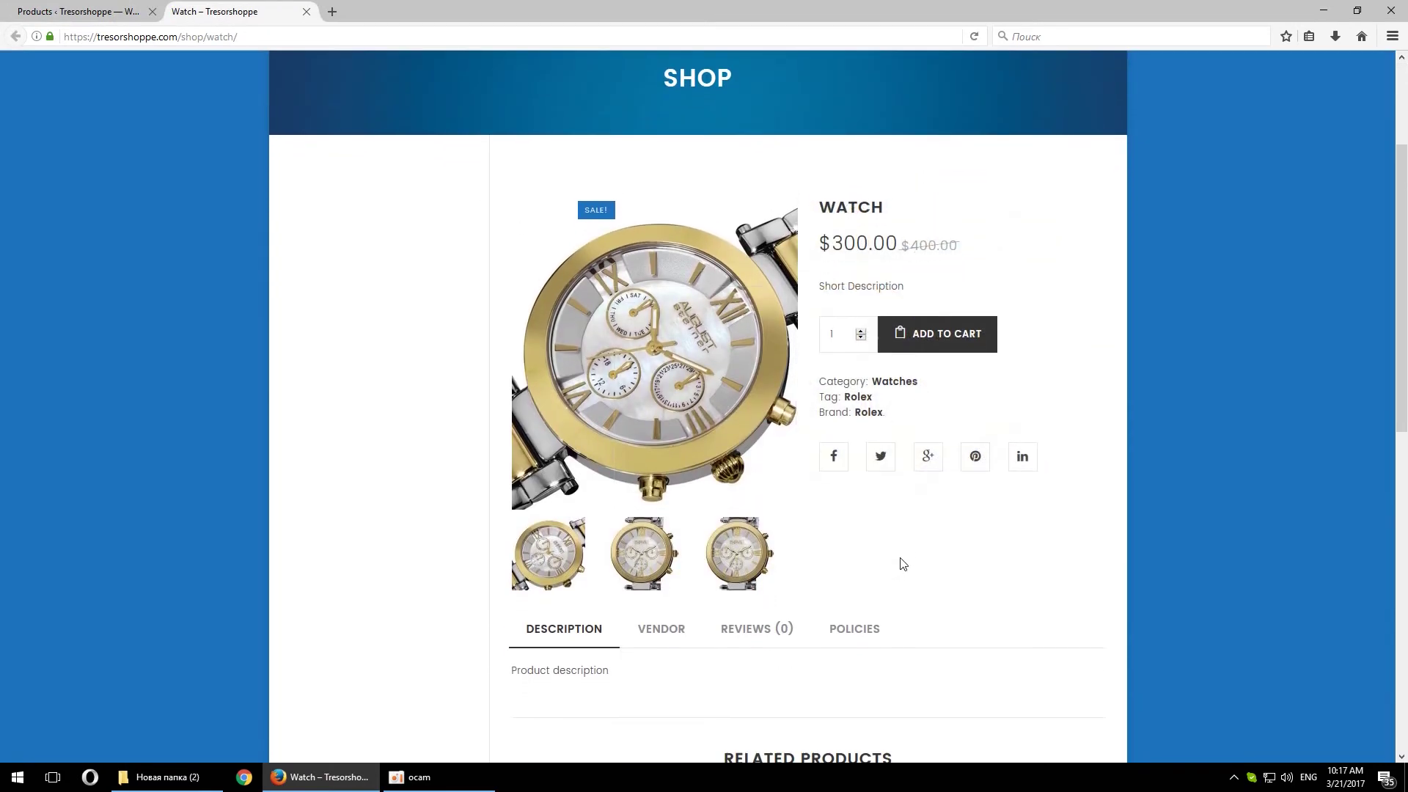
scroll(899, 374, down, 3)
scroll(859, 422, up, 3)
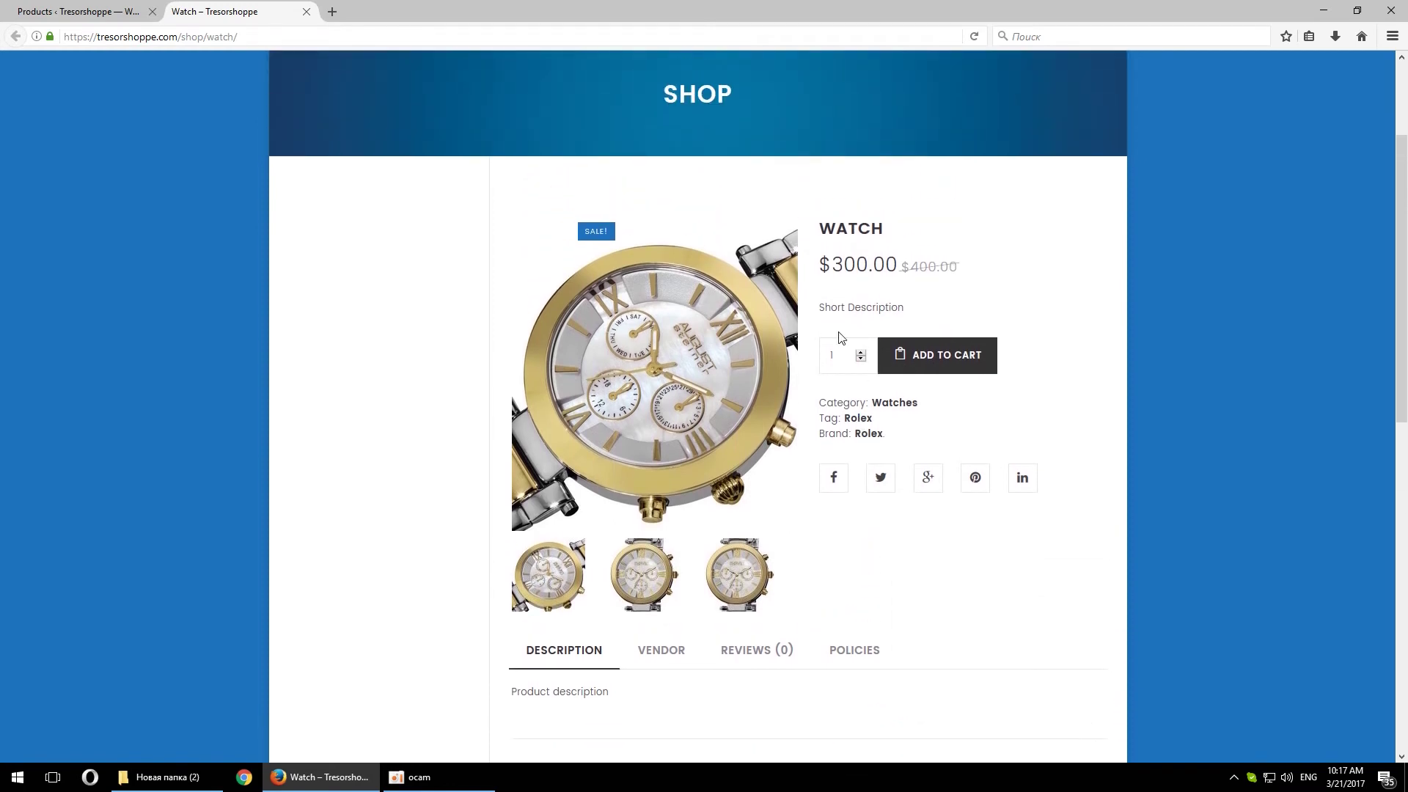
click(653, 575)
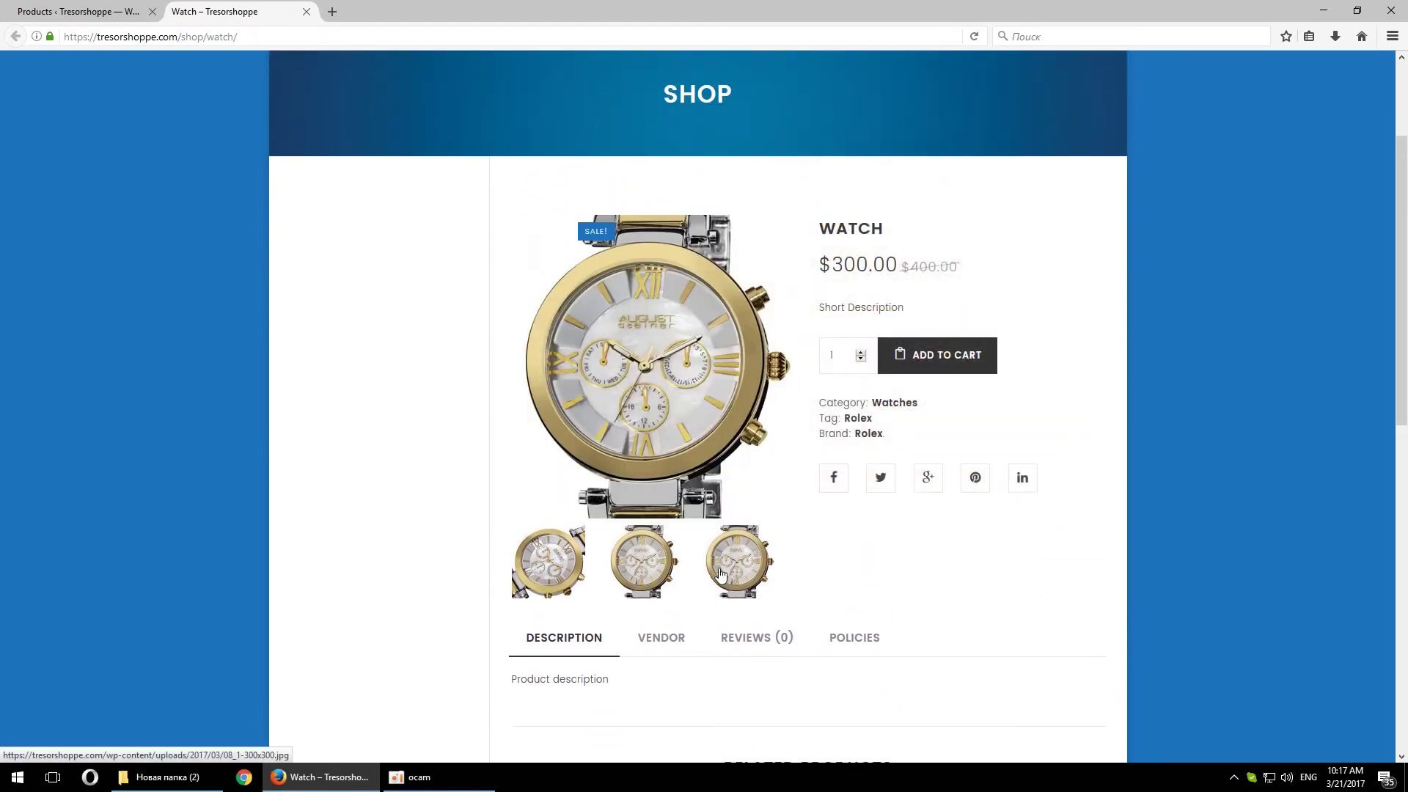
click(541, 571)
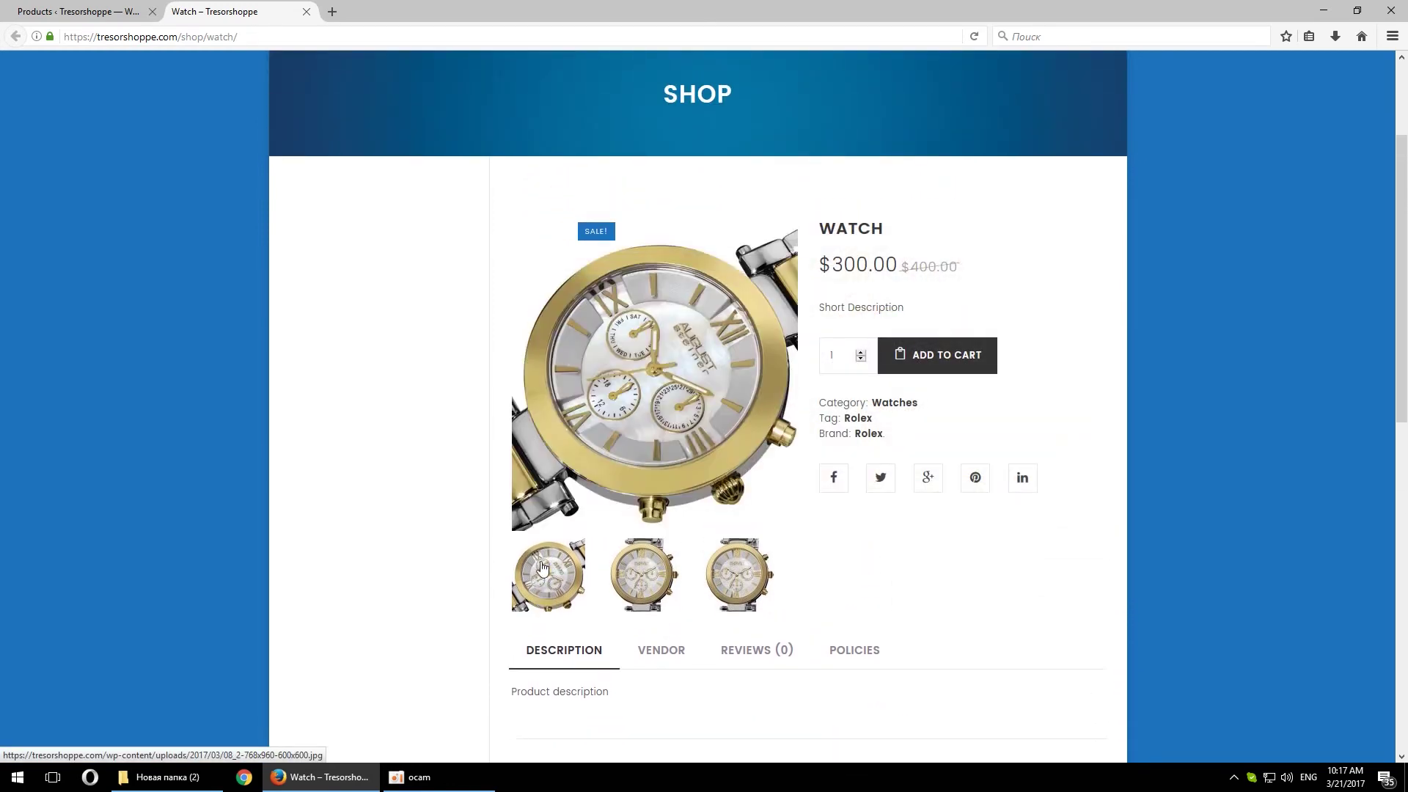
Step: Reopen the Watch product for editing and change its product type to Auction
click(101, 9)
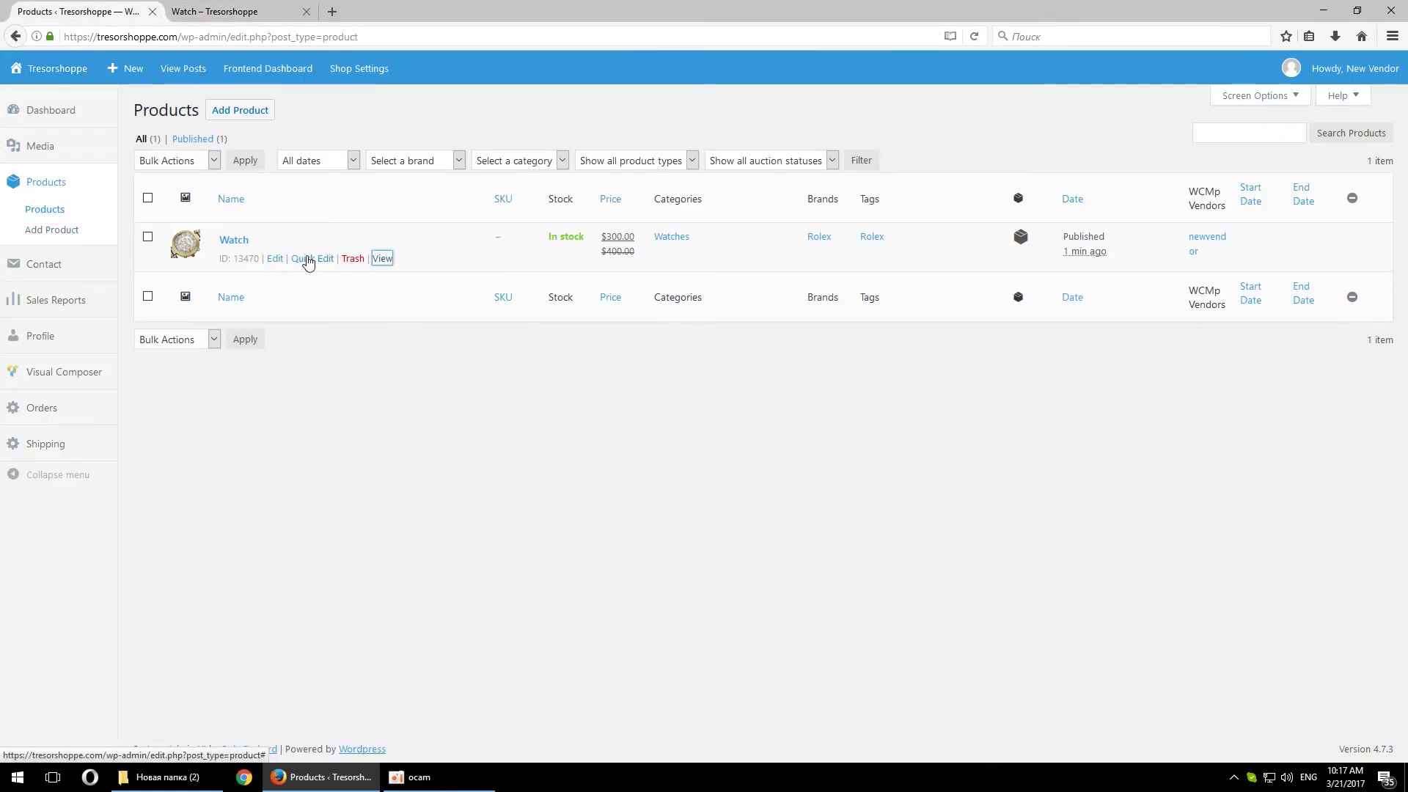
click(276, 260)
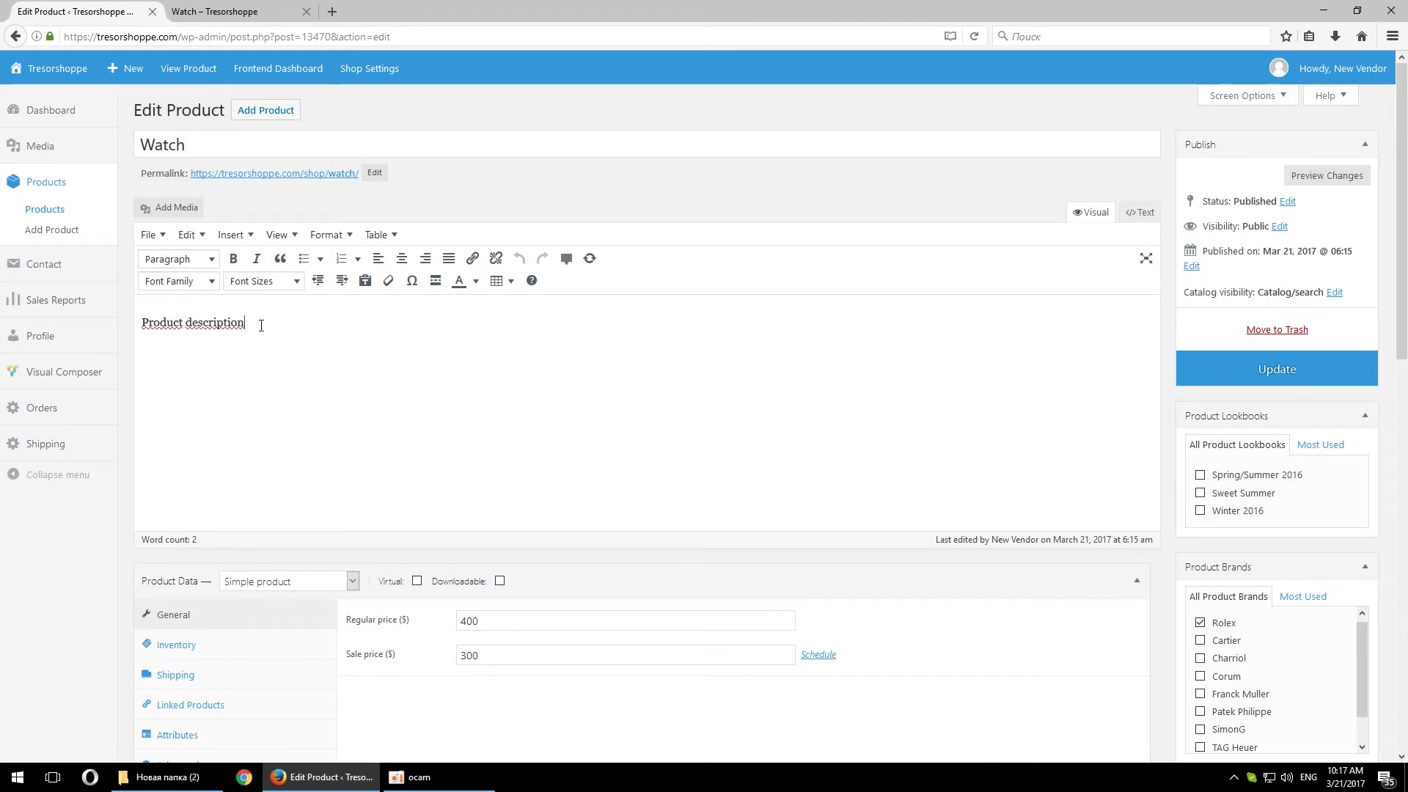
click(212, 281)
click(220, 283)
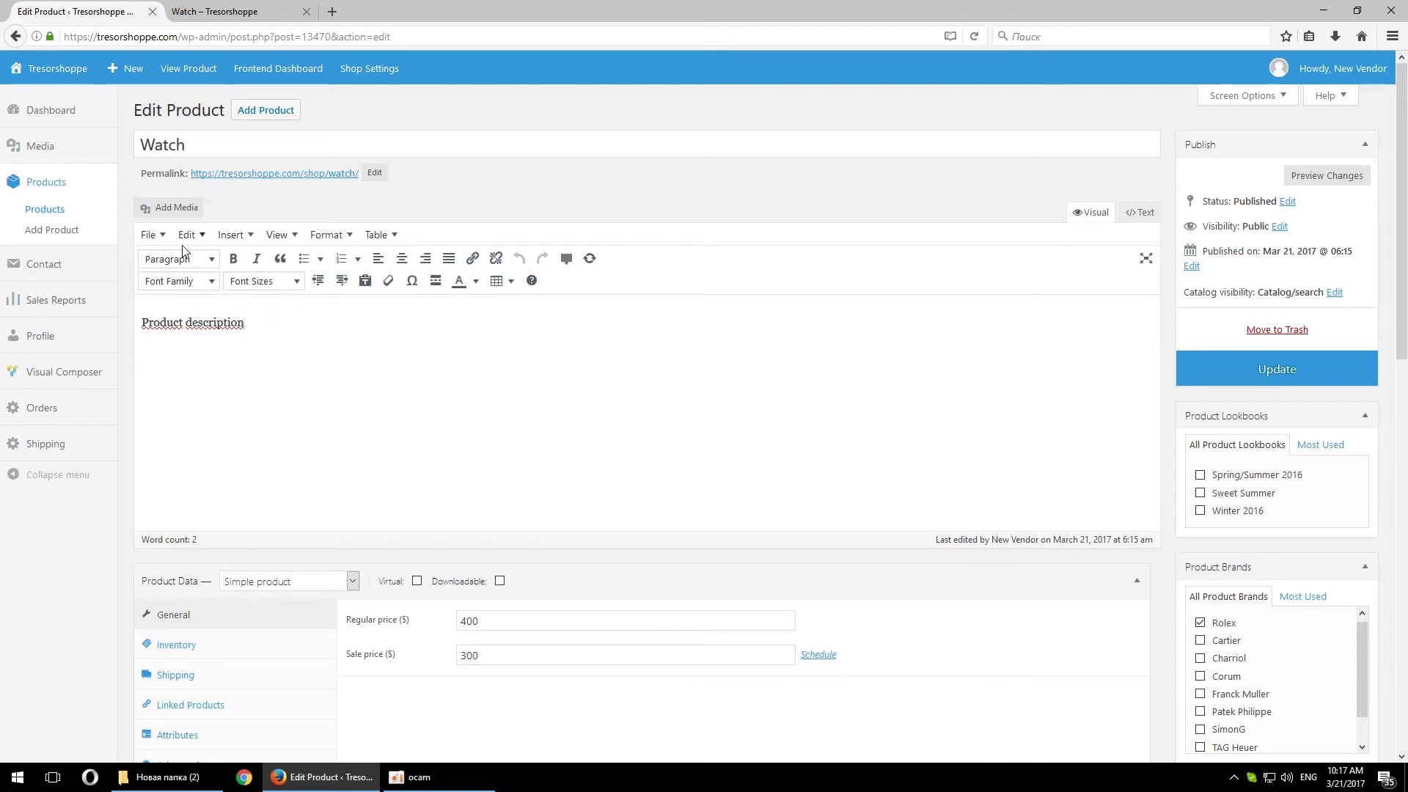
scroll(371, 381, down, 3)
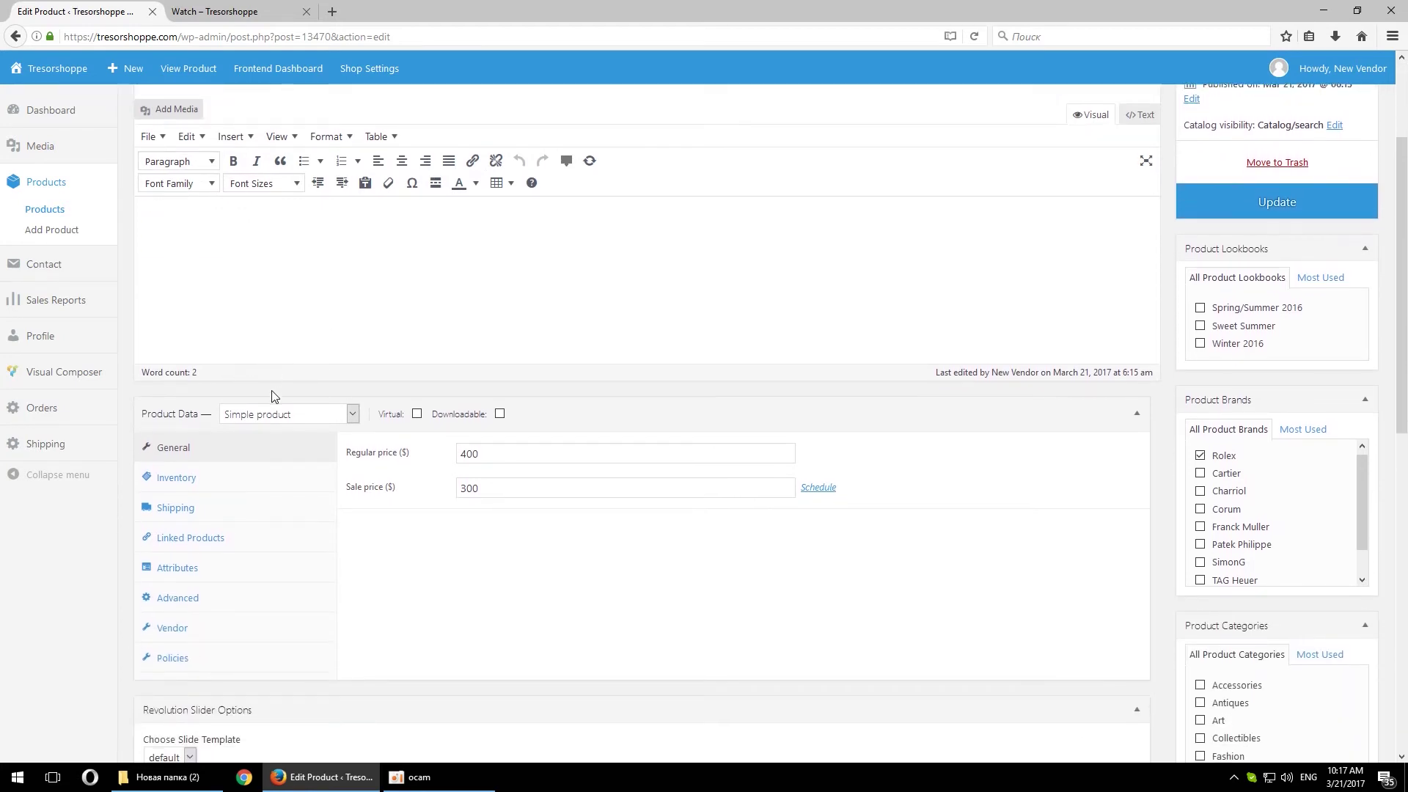
click(298, 418)
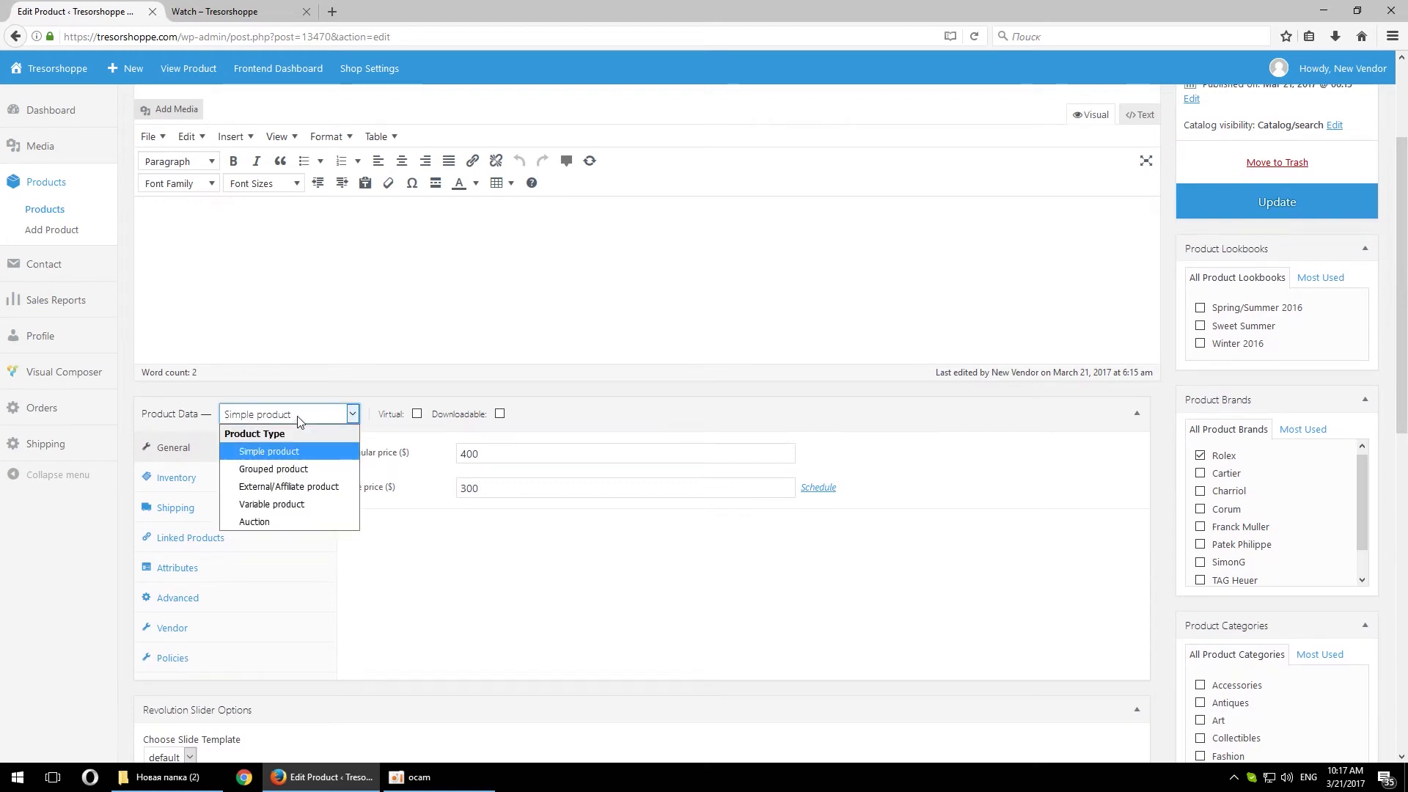
click(254, 521)
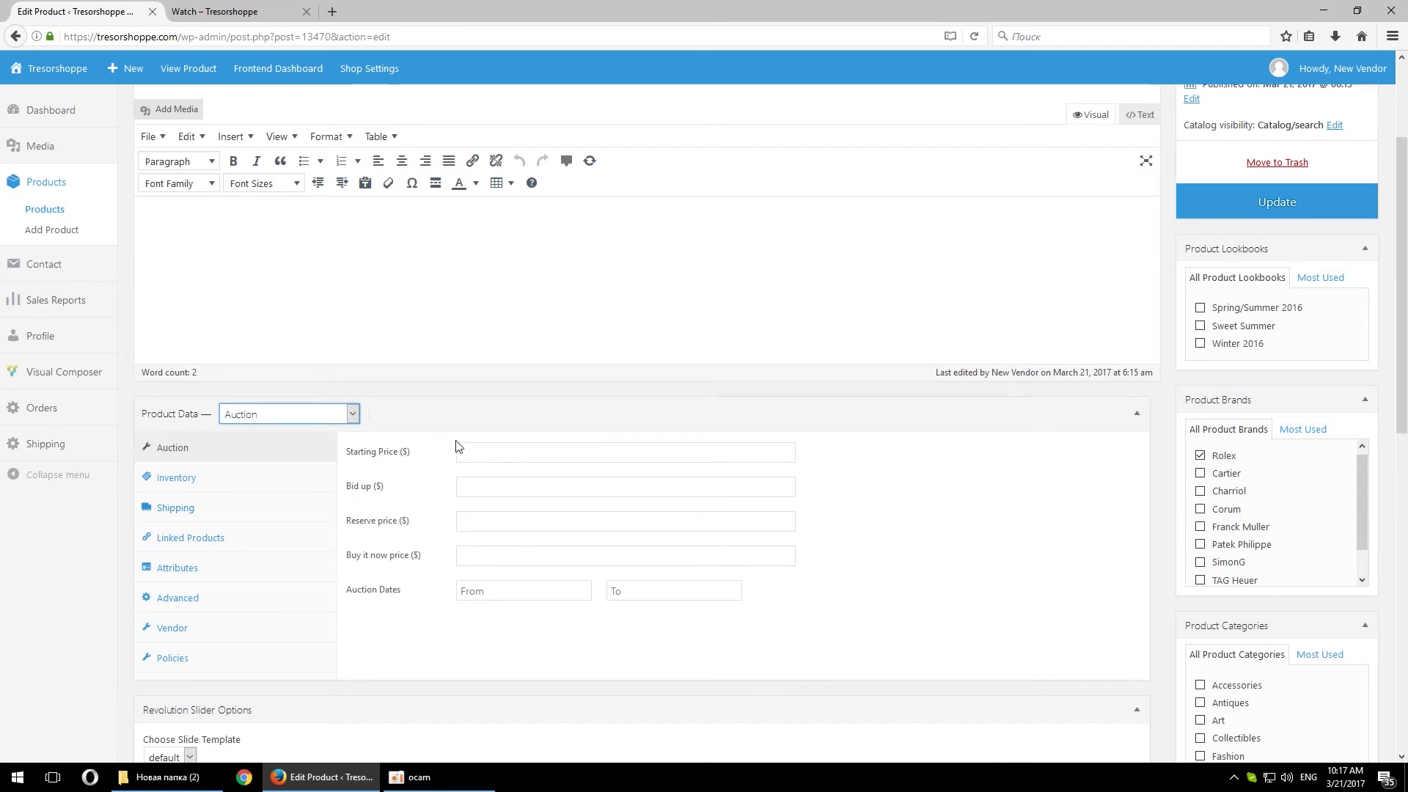
Step: Set the auction's starting price to 10, bid up to 5 and buy it now price to 15 dollars, leaving the reserve price empty
click(470, 451)
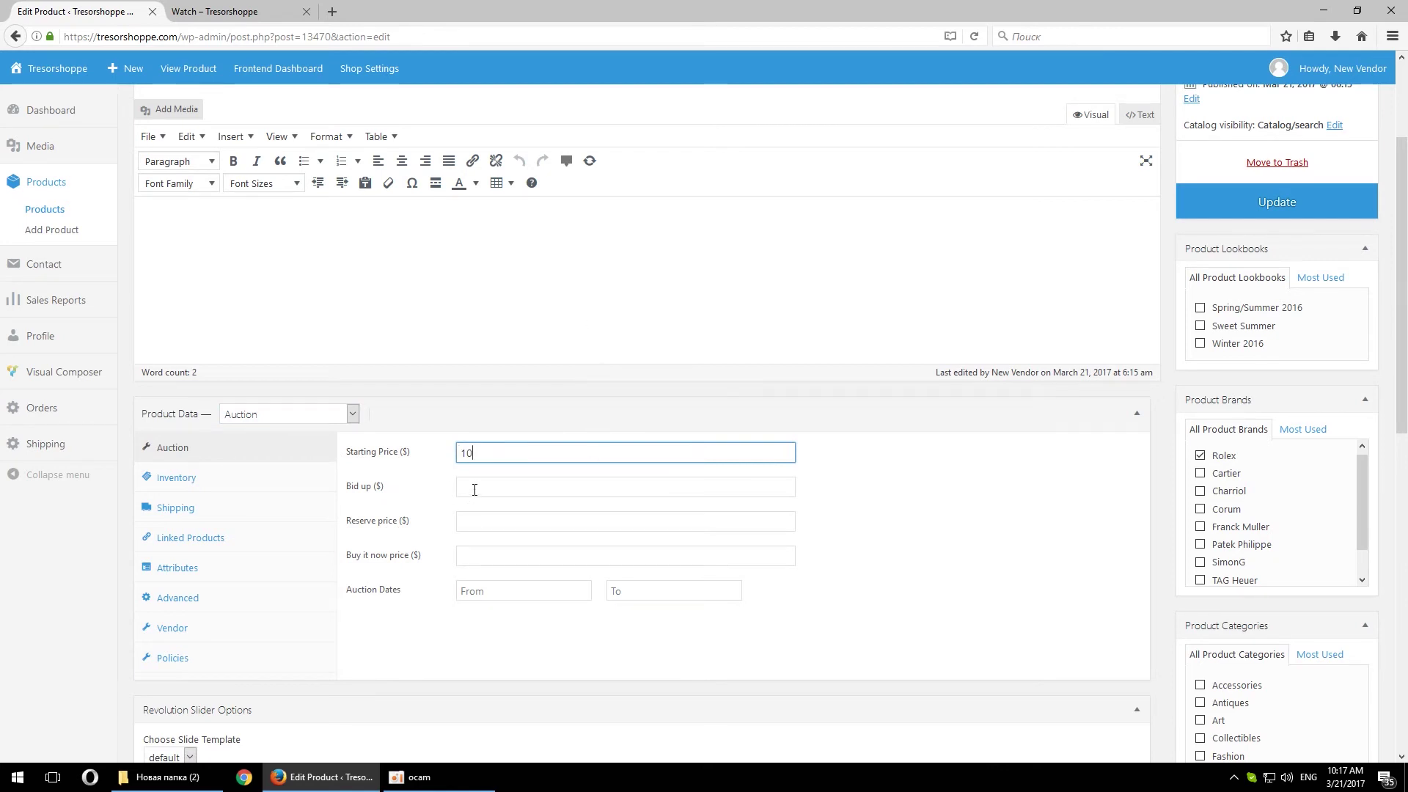
click(534, 491)
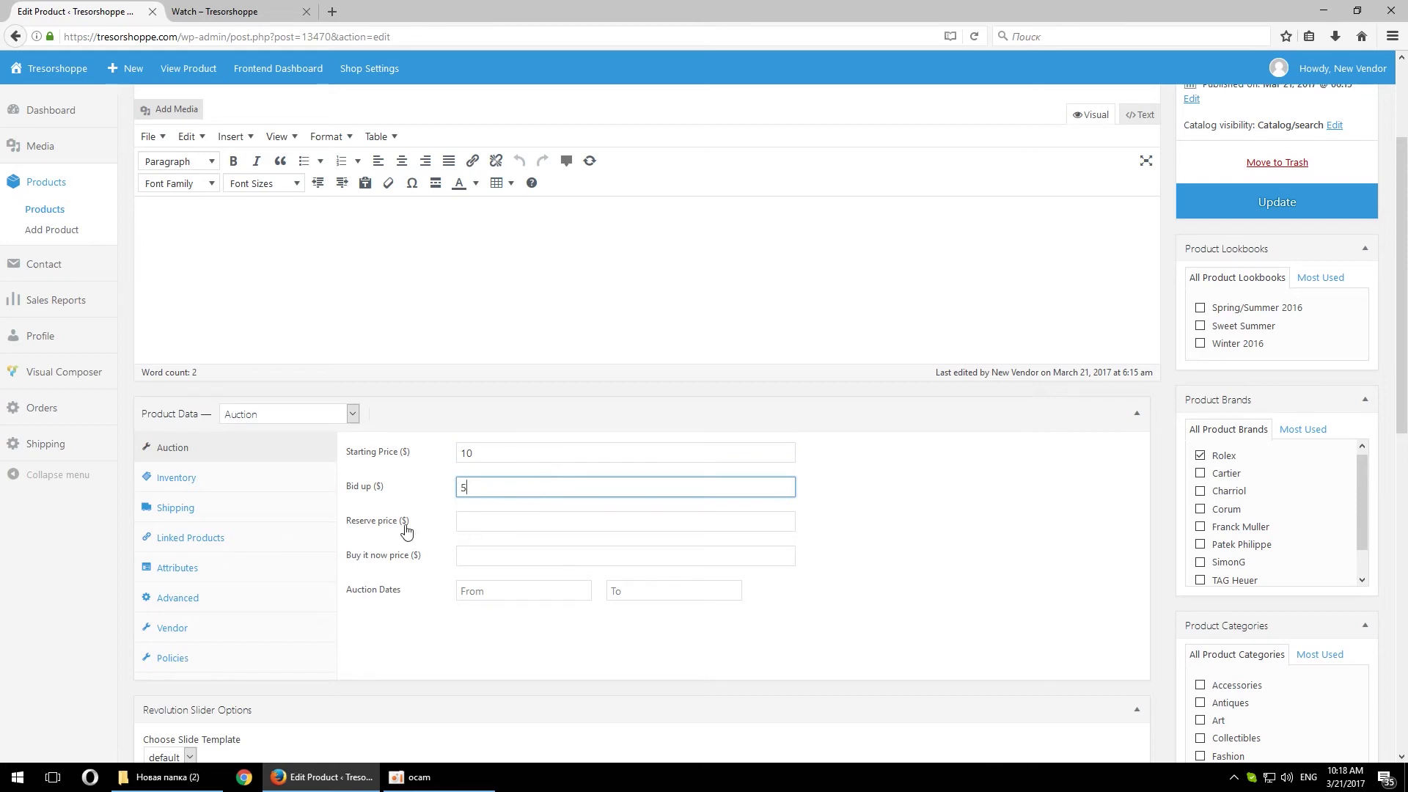
click(475, 524)
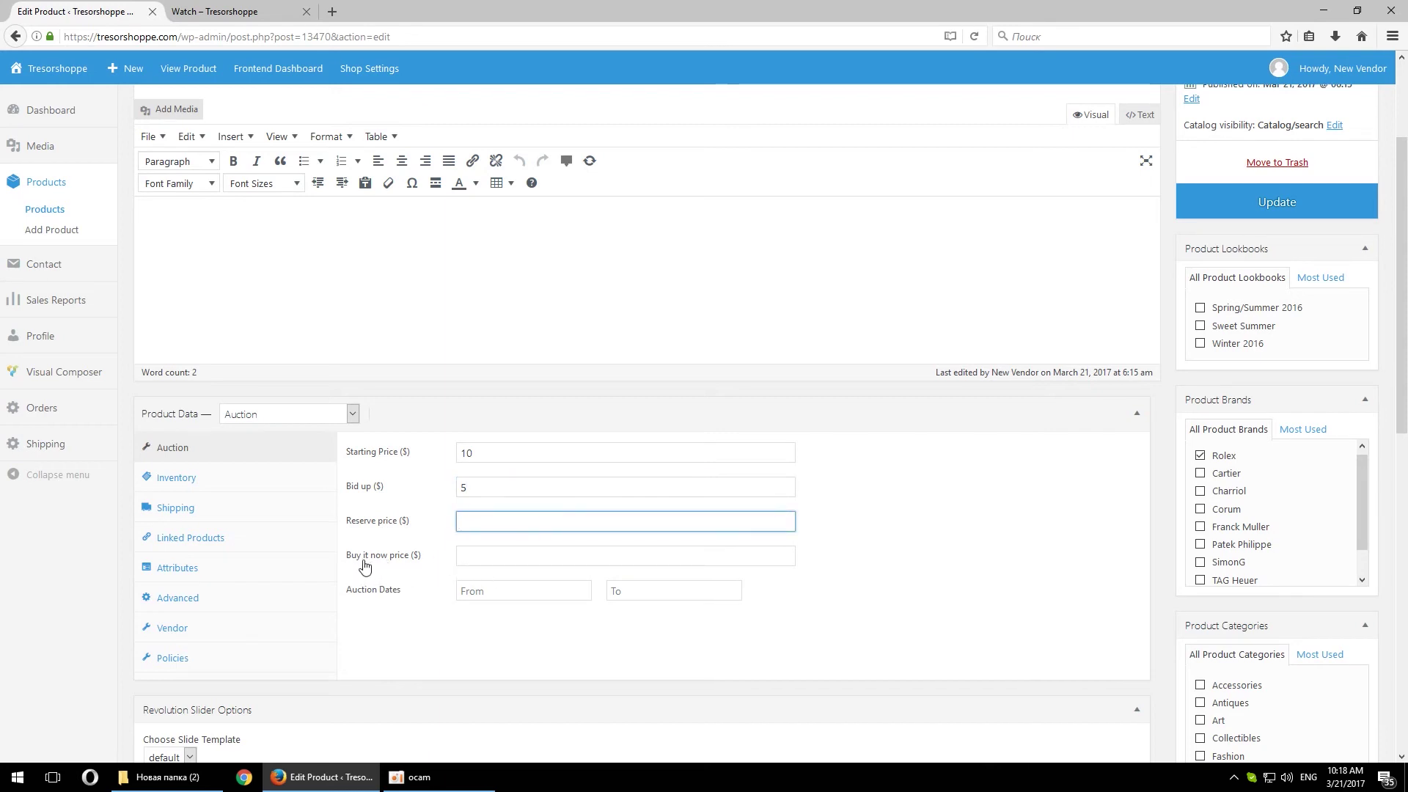
click(638, 558)
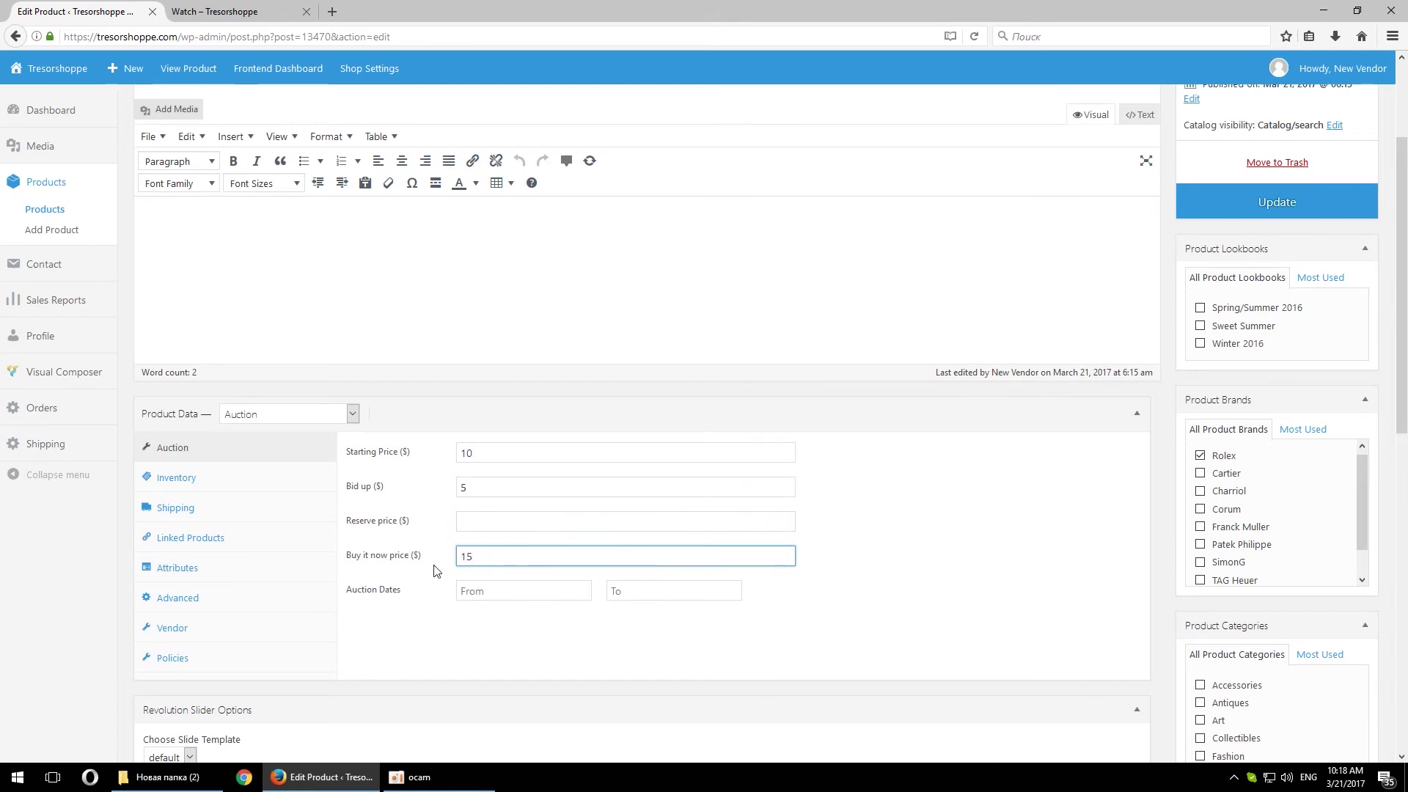
click(481, 590)
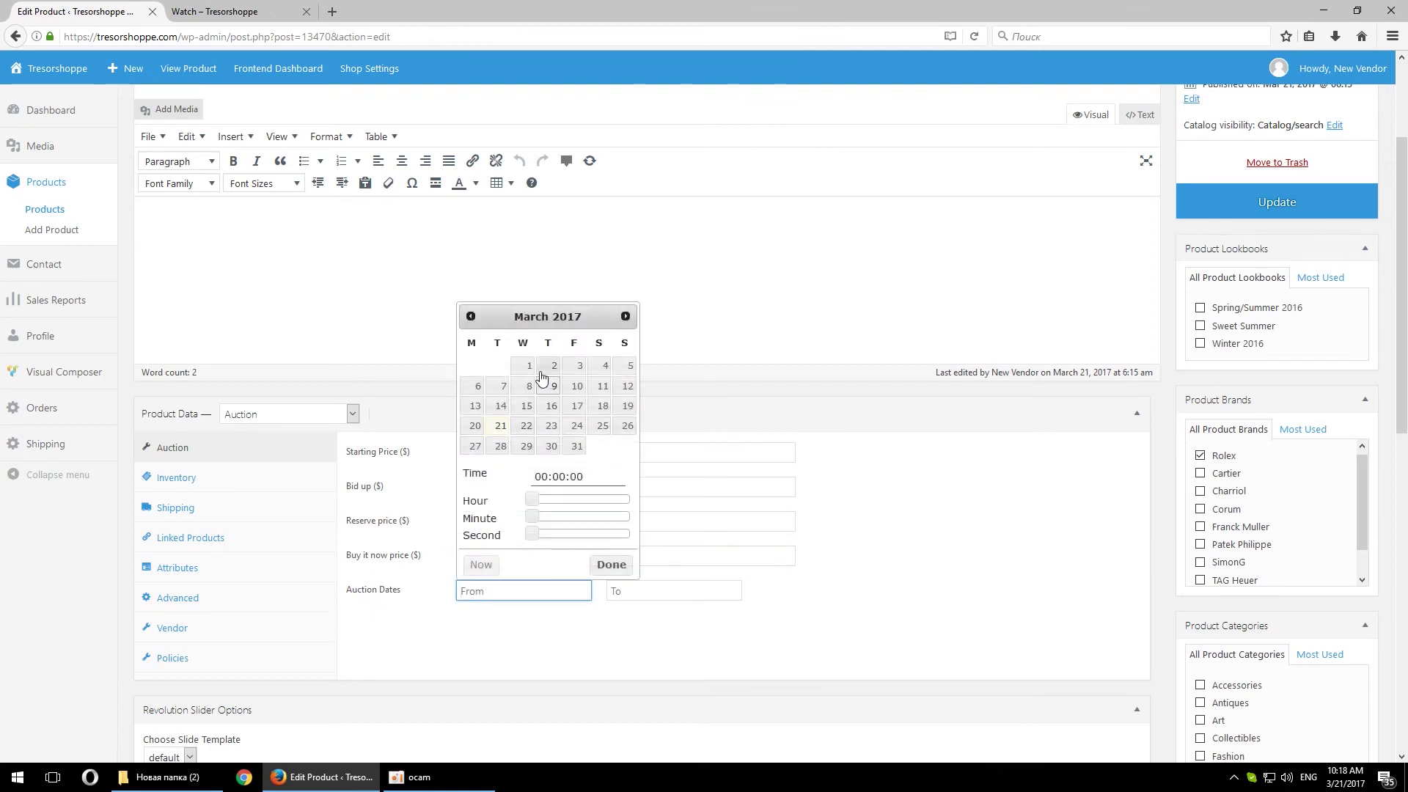
click(501, 426)
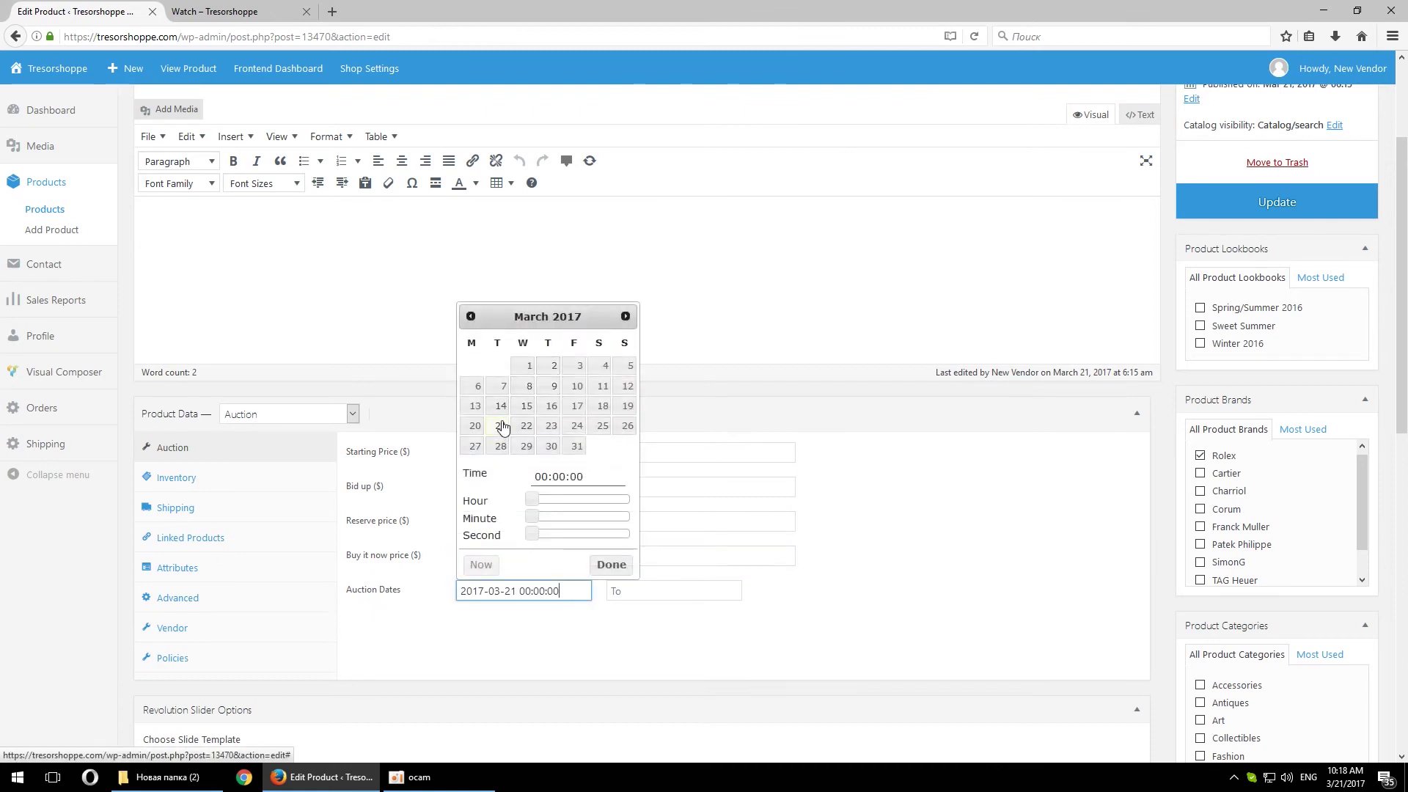
click(658, 590)
click(725, 447)
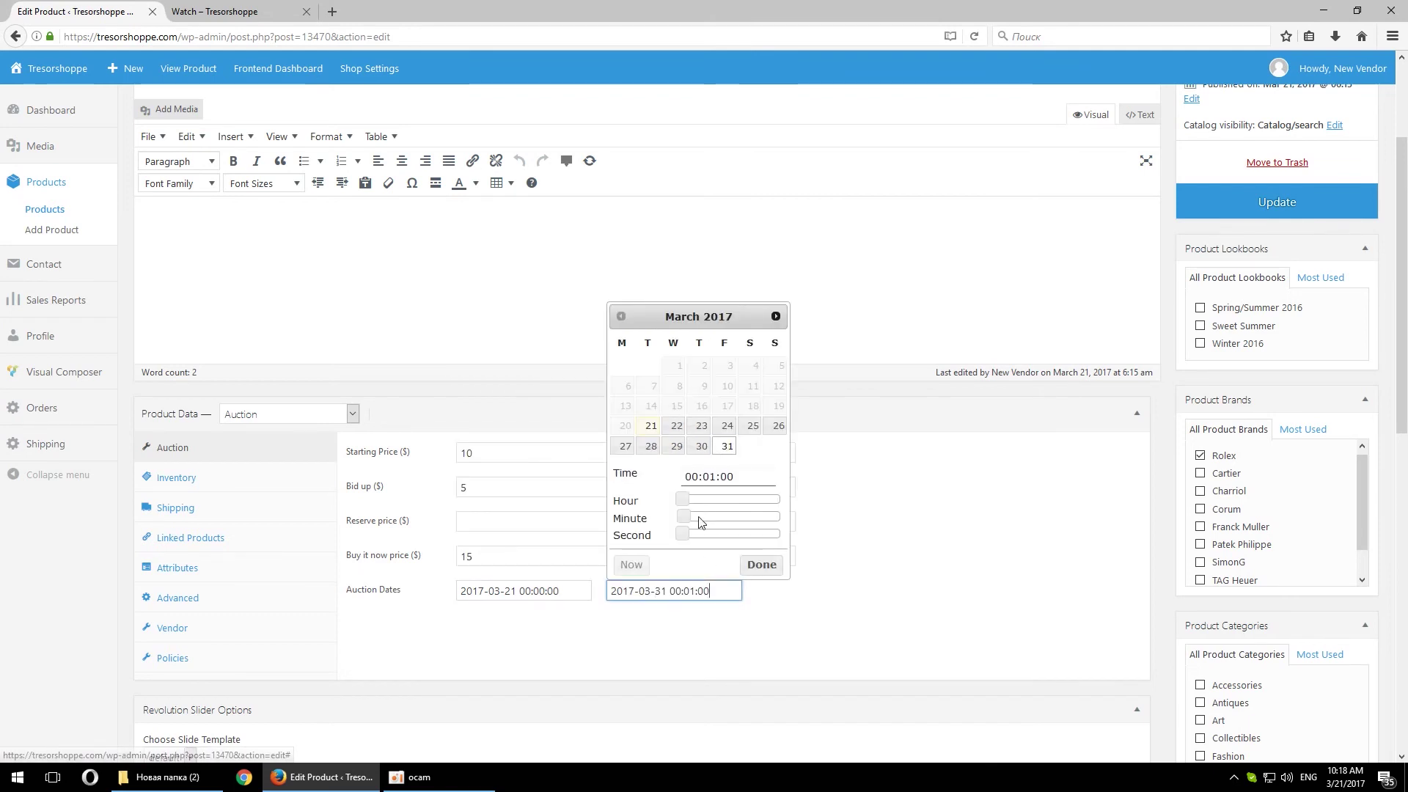
drag(683, 500, 702, 530)
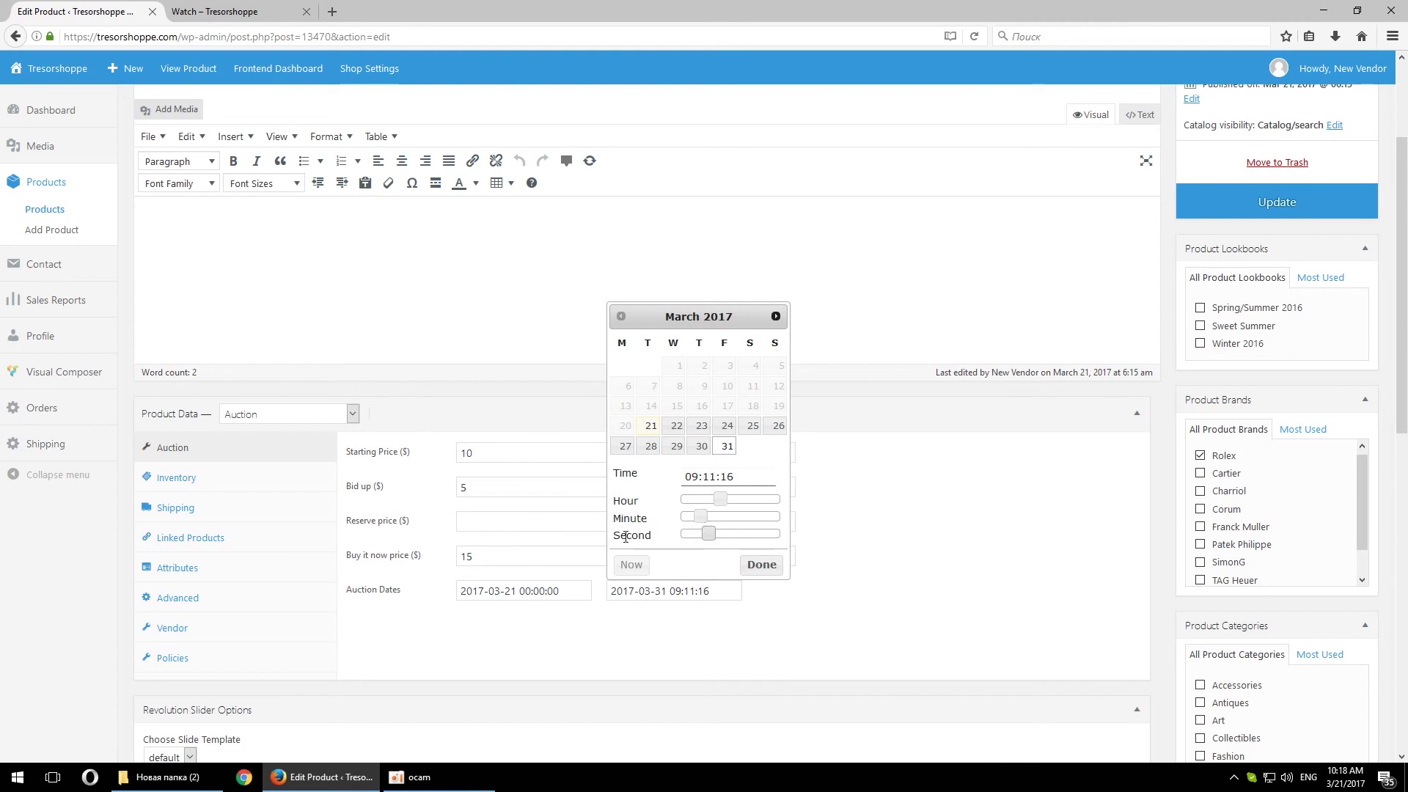
click(755, 571)
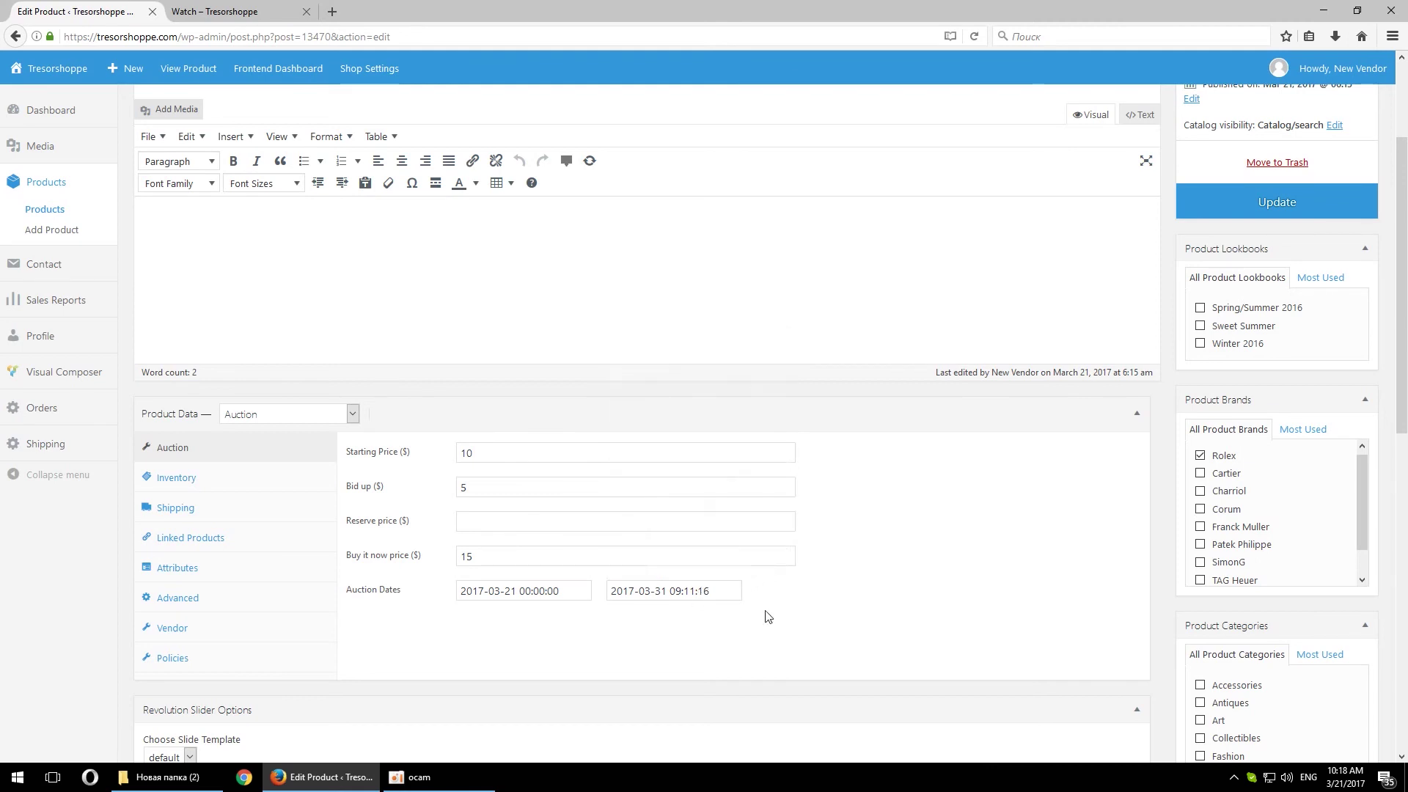
Step: Update the Watch product with its auction settings and reload its shop page
click(1277, 201)
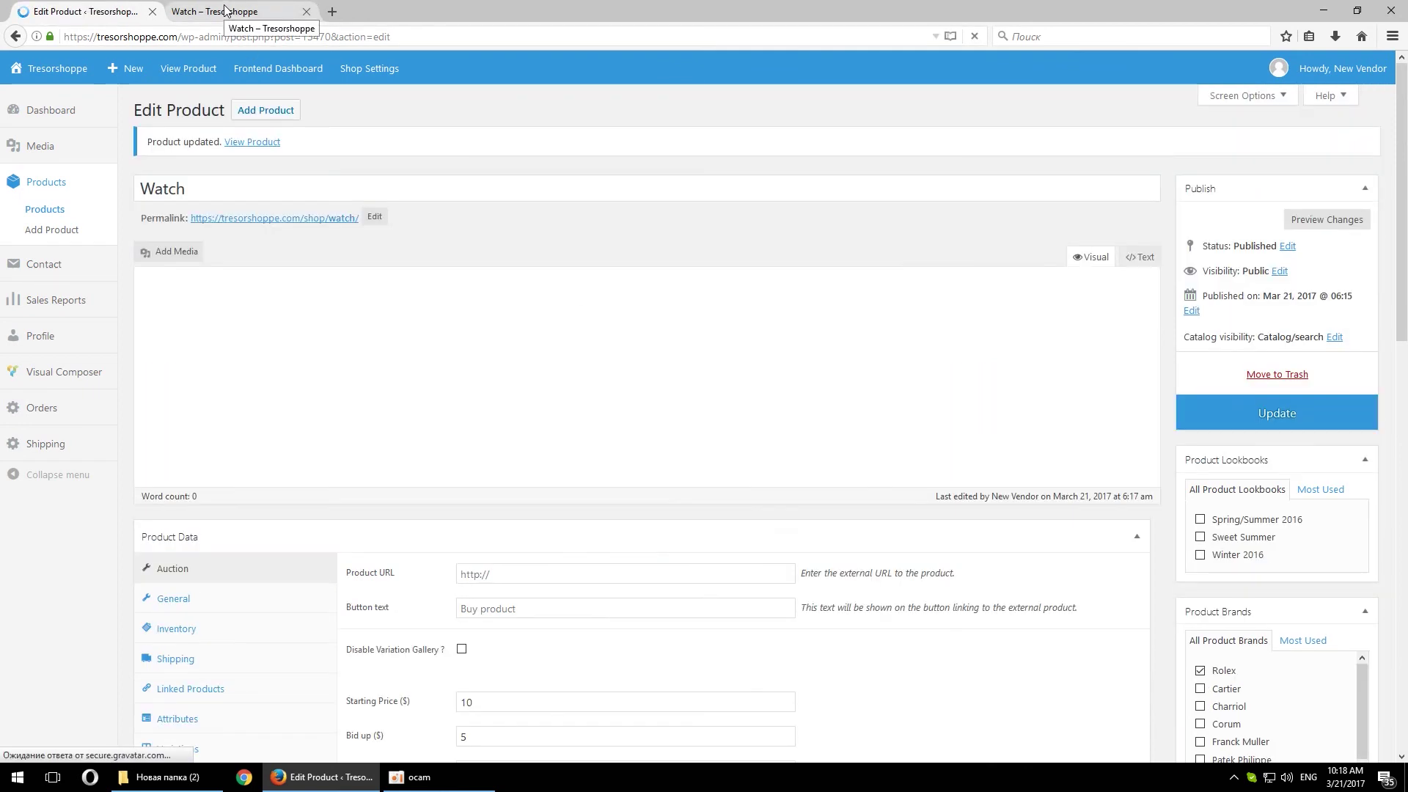
click(224, 10)
click(974, 37)
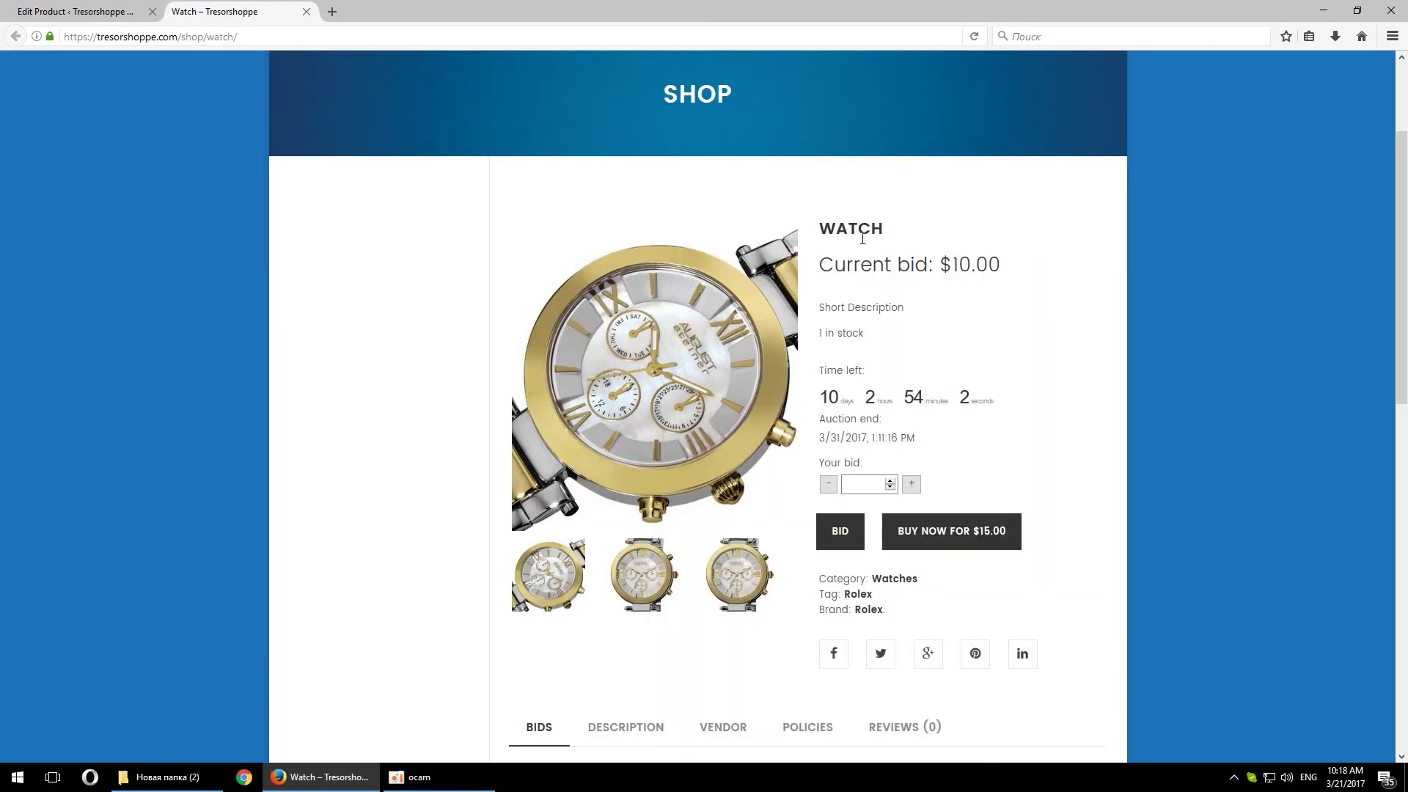
Step: Examine the watch's auction listing, including current bid, time left, bidding options, gallery photos and bids section
scroll(882, 445, down, 2)
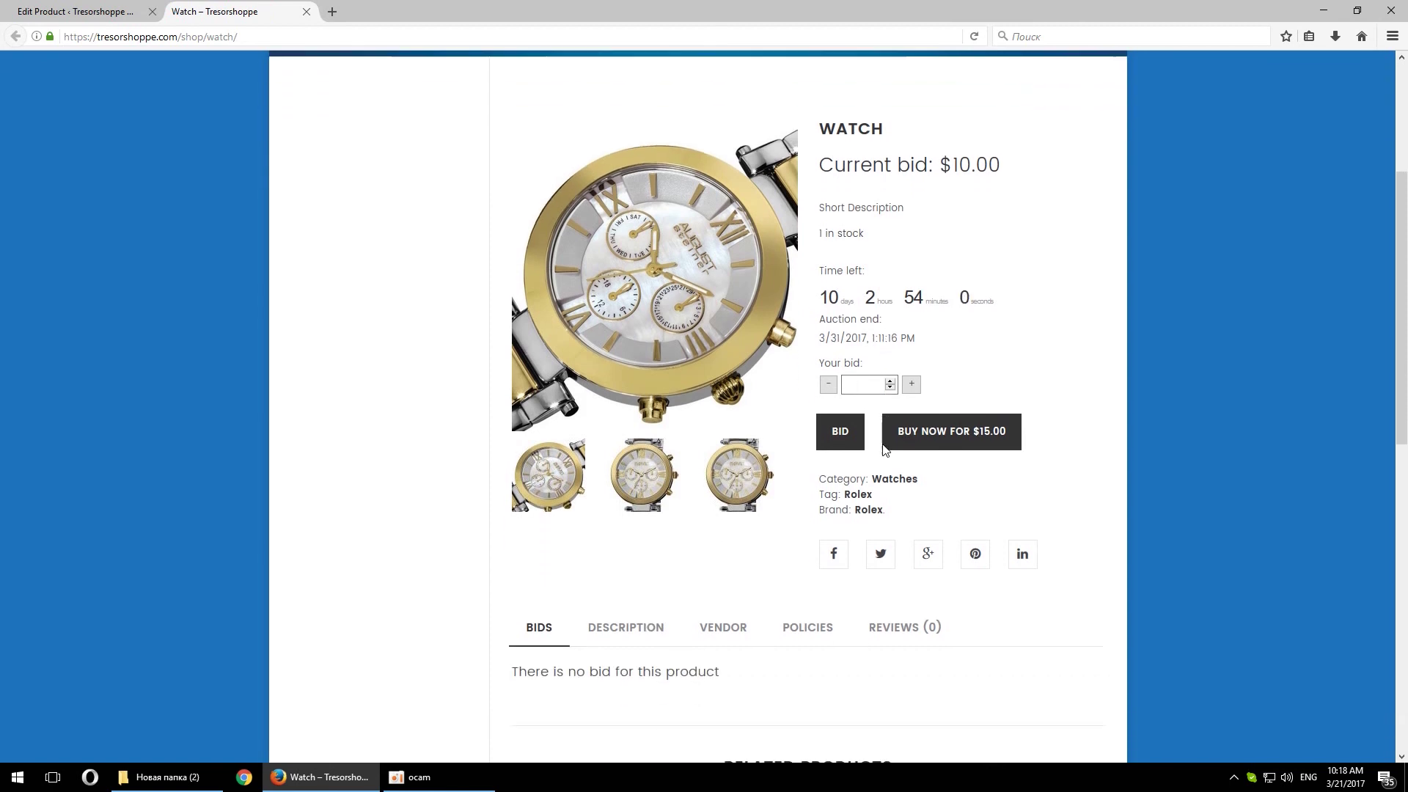
scroll(883, 443, up, 1)
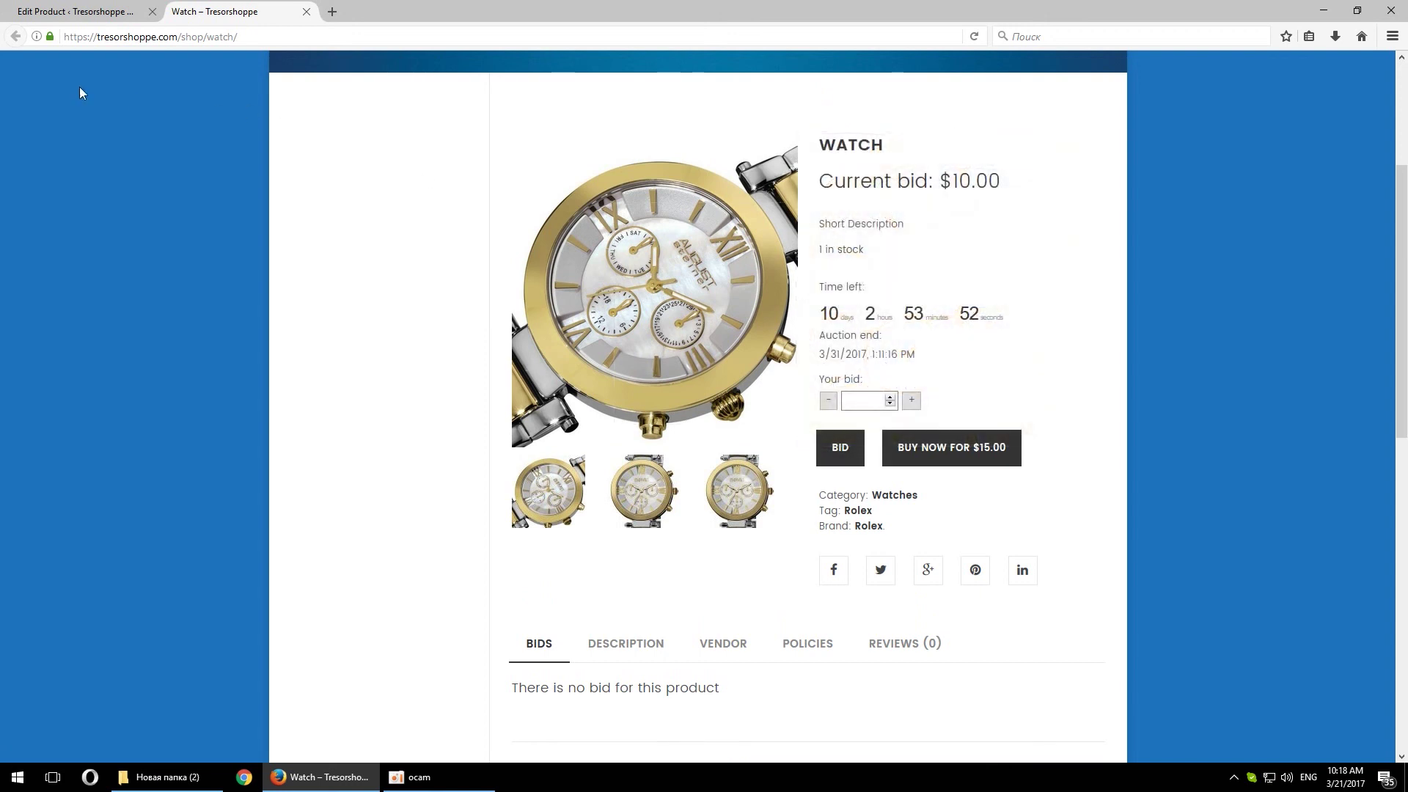
scroll(945, 297, up, 1)
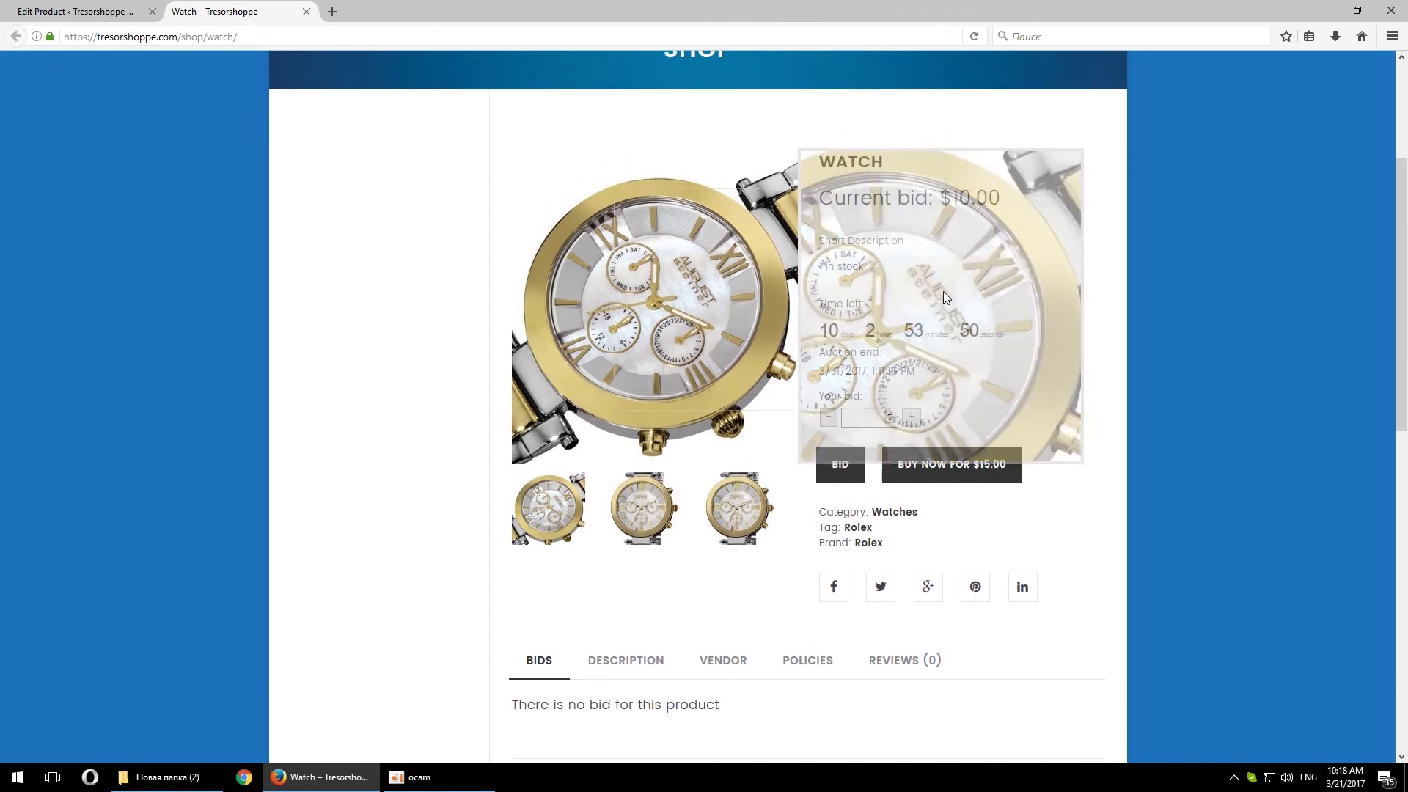
scroll(942, 292, up, 2)
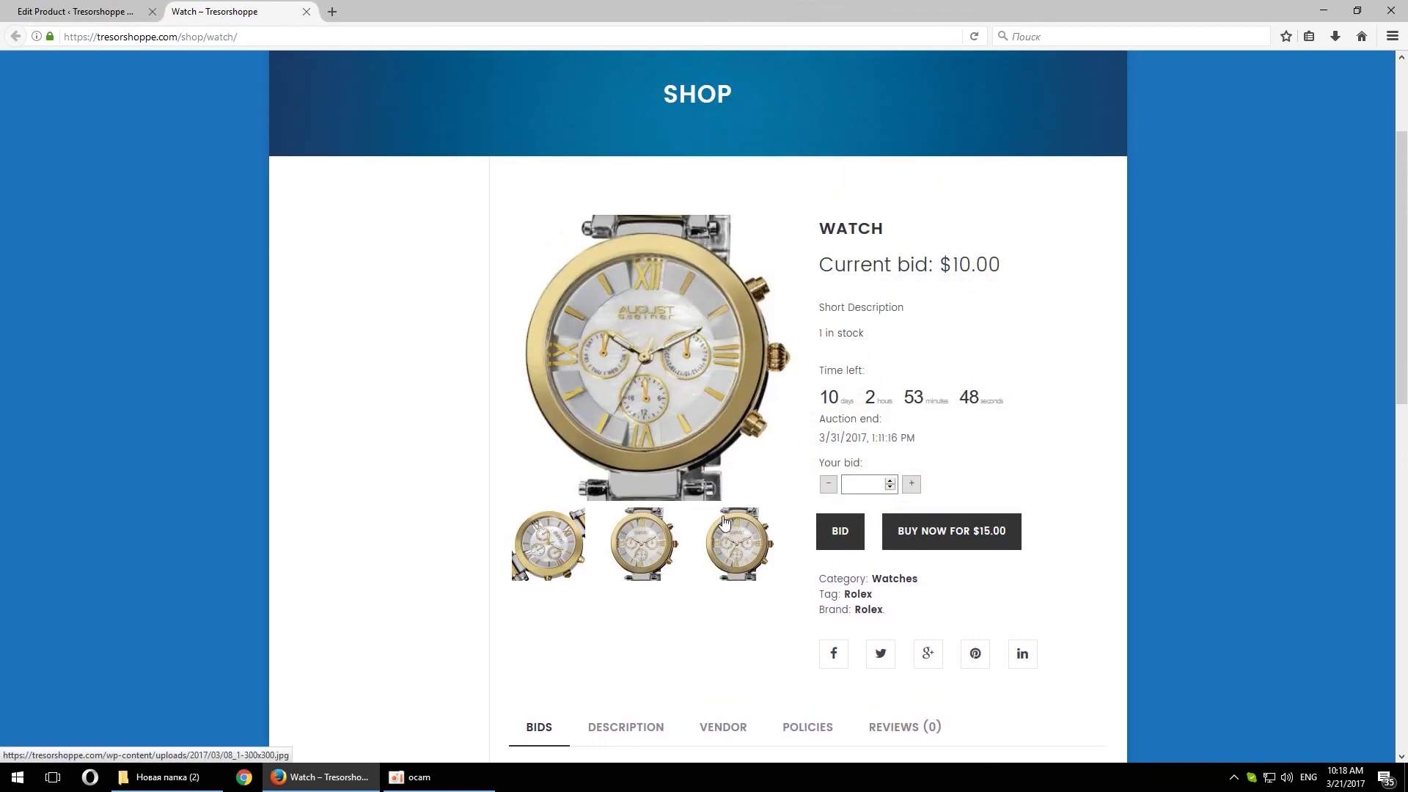
click(578, 545)
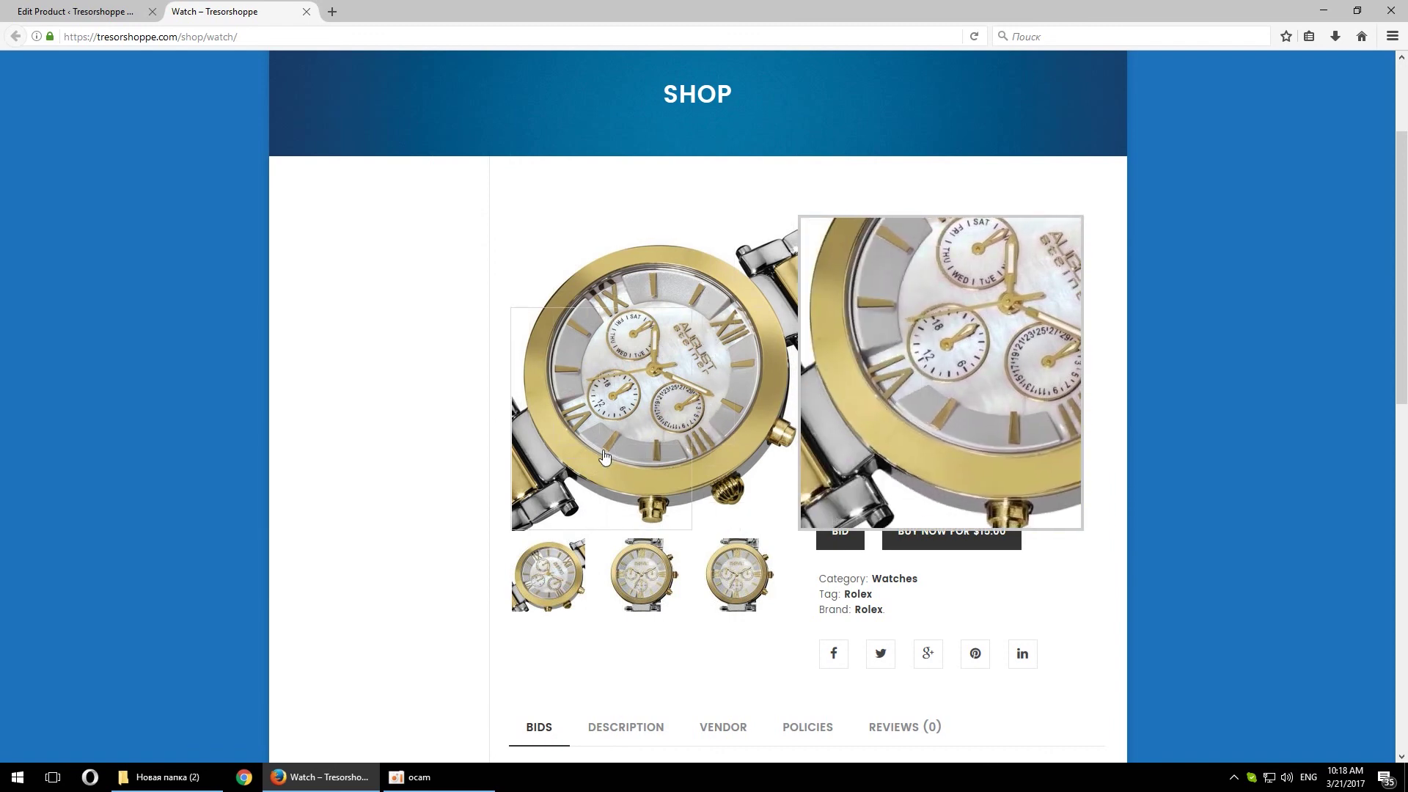
scroll(794, 572, down, 2)
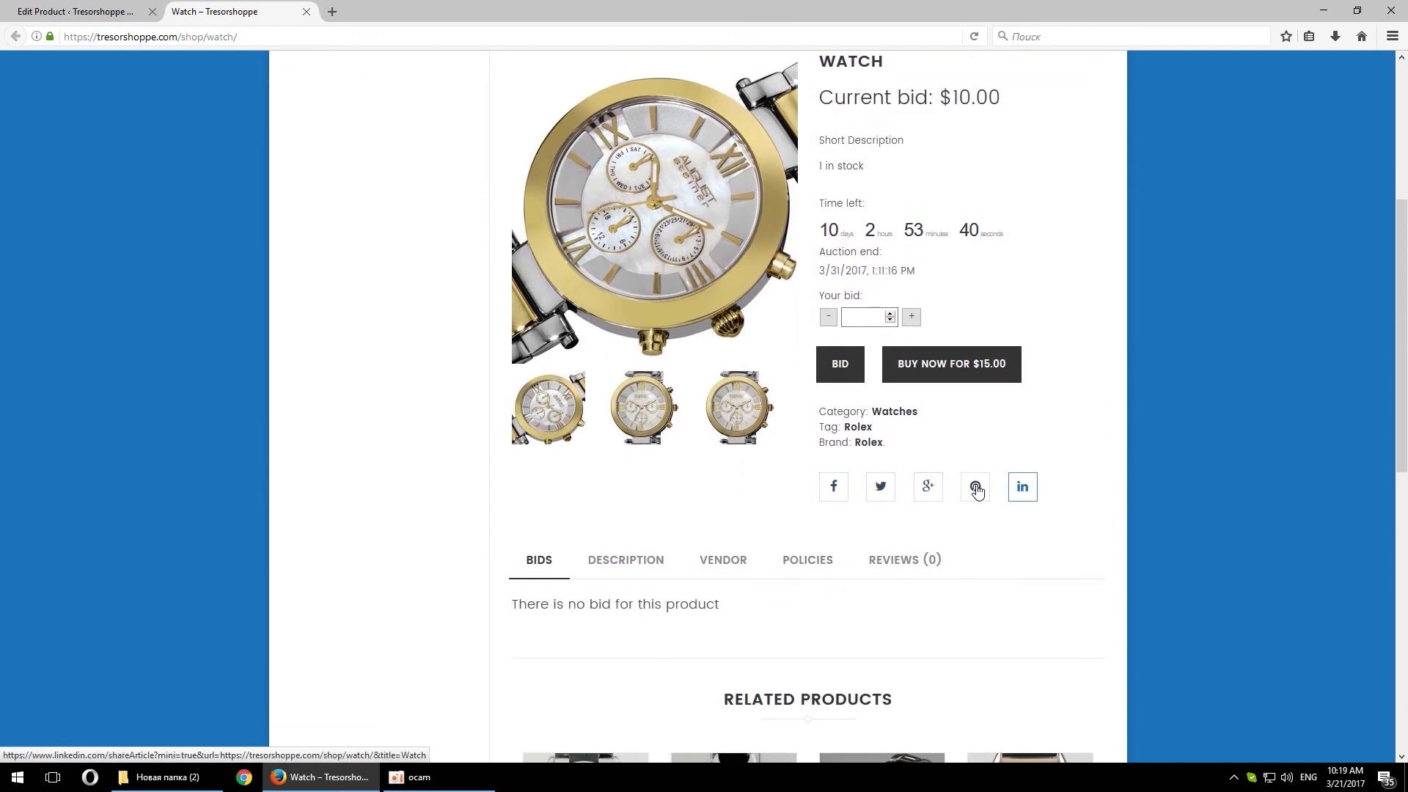
scroll(966, 424, up, 1)
scroll(966, 424, up, 1)
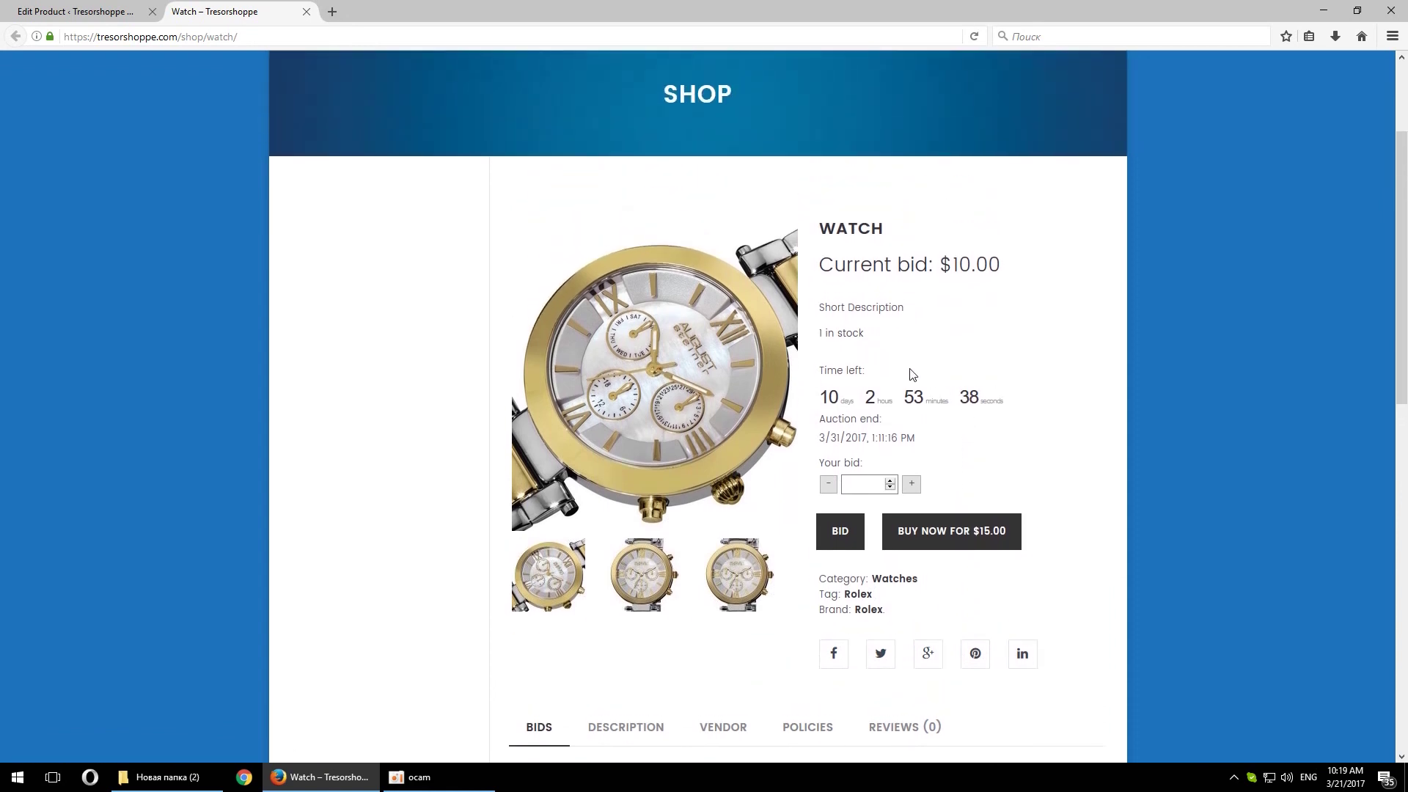
scroll(912, 374, up, 2)
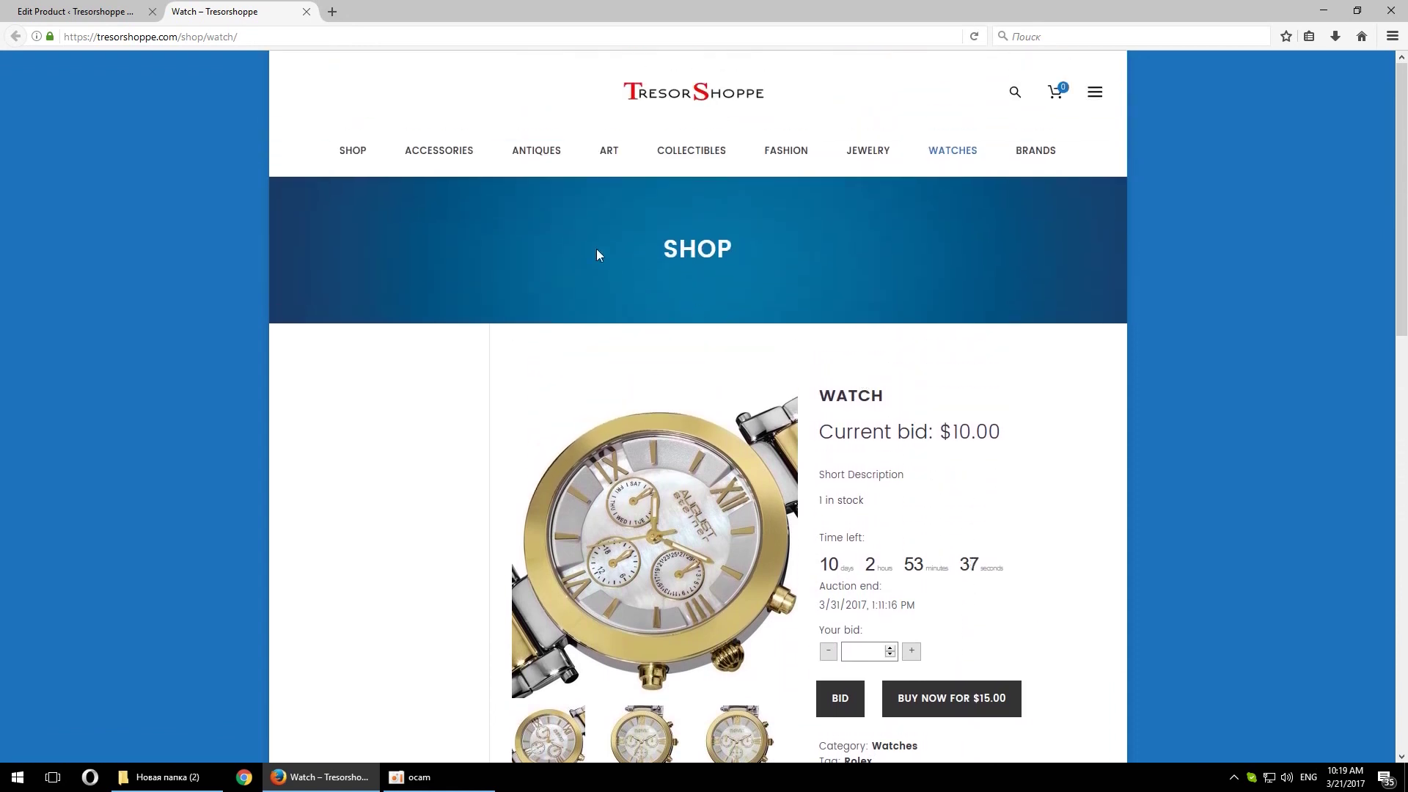